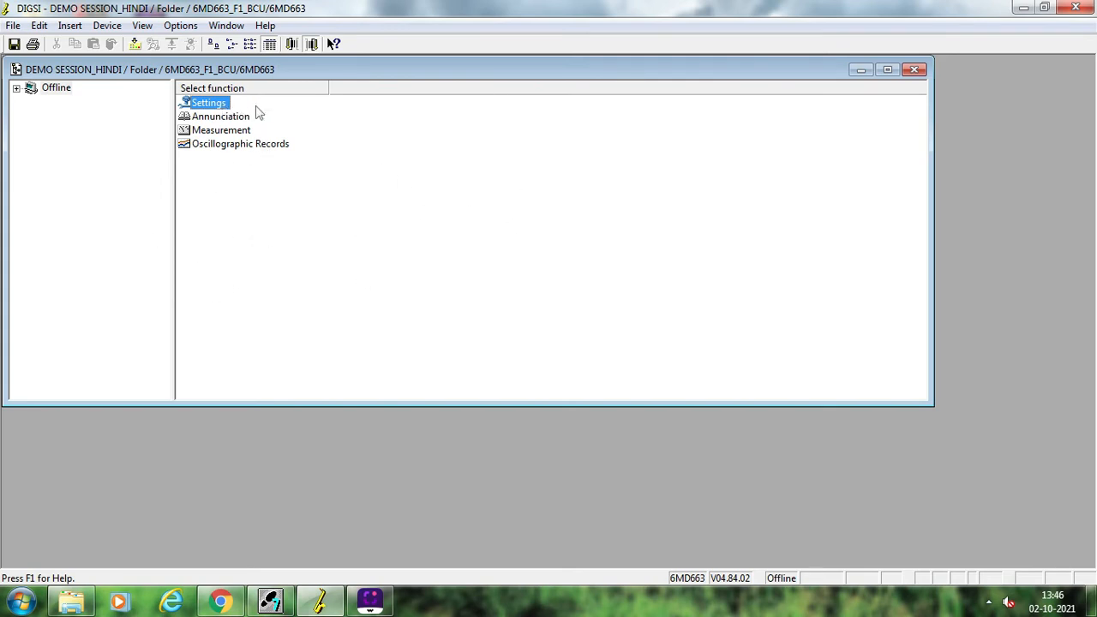
Open the Default Display from the device's offline settings for editing.
{"action": "double_click", "coordinate": [189, 101]}
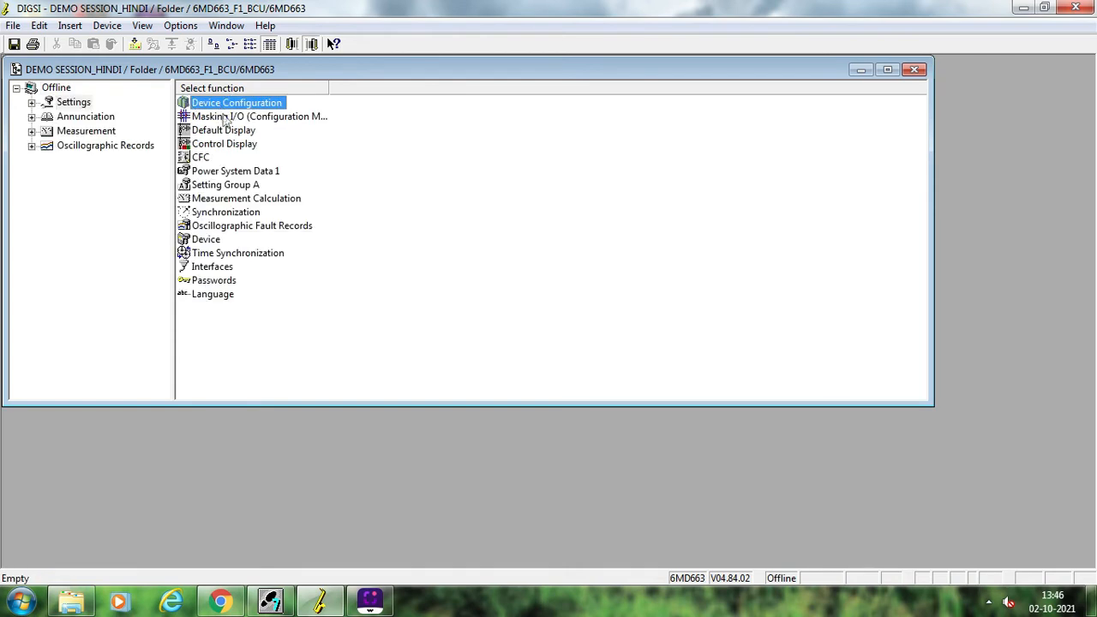
{"action": "left_click", "coordinate": [226, 119]}
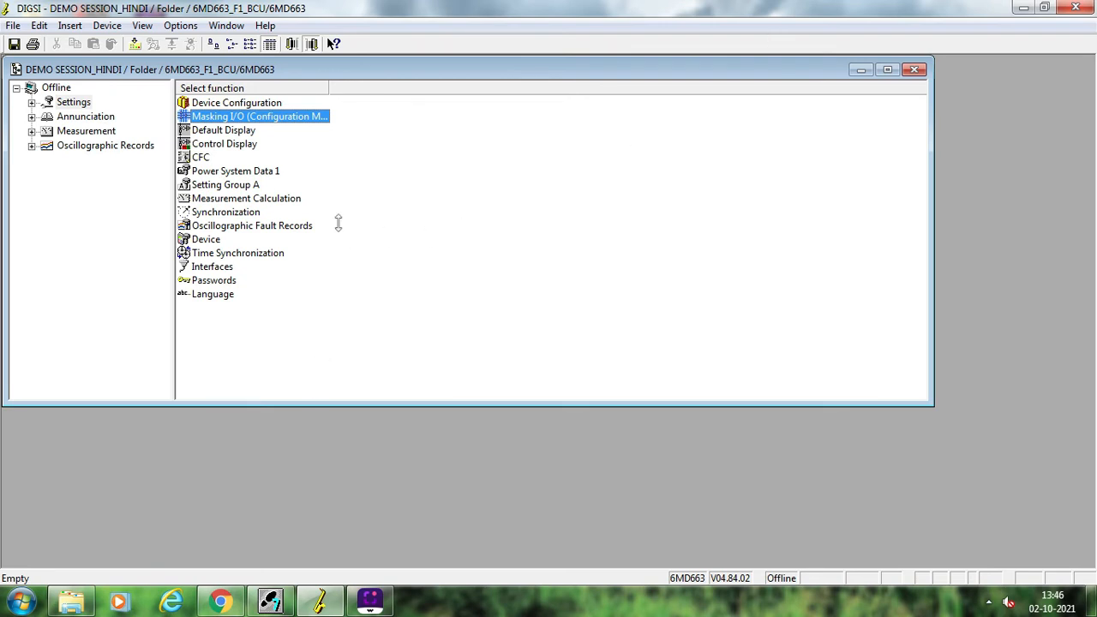
{"action": "left_click", "coordinate": [231, 134]}
{"action": "double_click", "coordinate": [225, 130]}
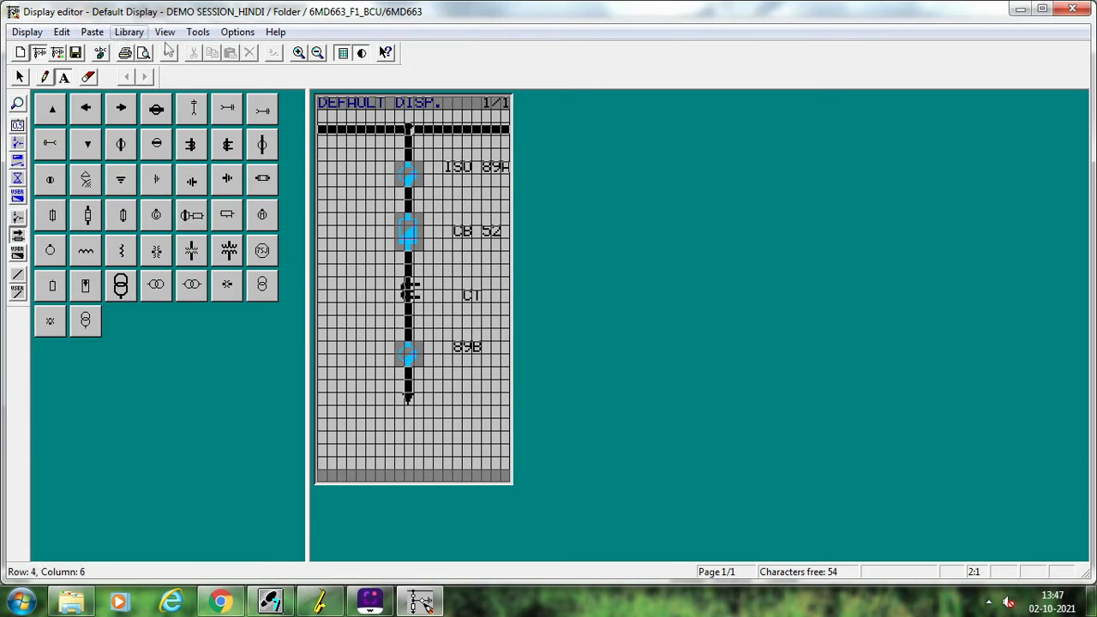
Select all existing elements of the default display and delete them.
{"action": "left_click", "coordinate": [60, 32]}
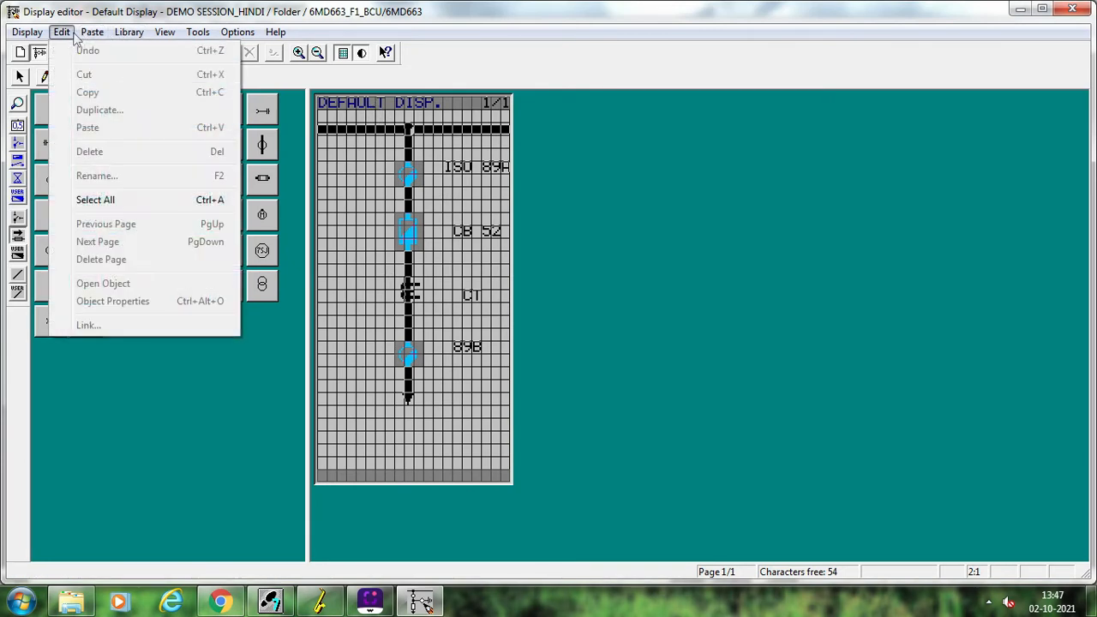
{"action": "left_click", "coordinate": [60, 32]}
{"action": "left_click", "coordinate": [57, 32]}
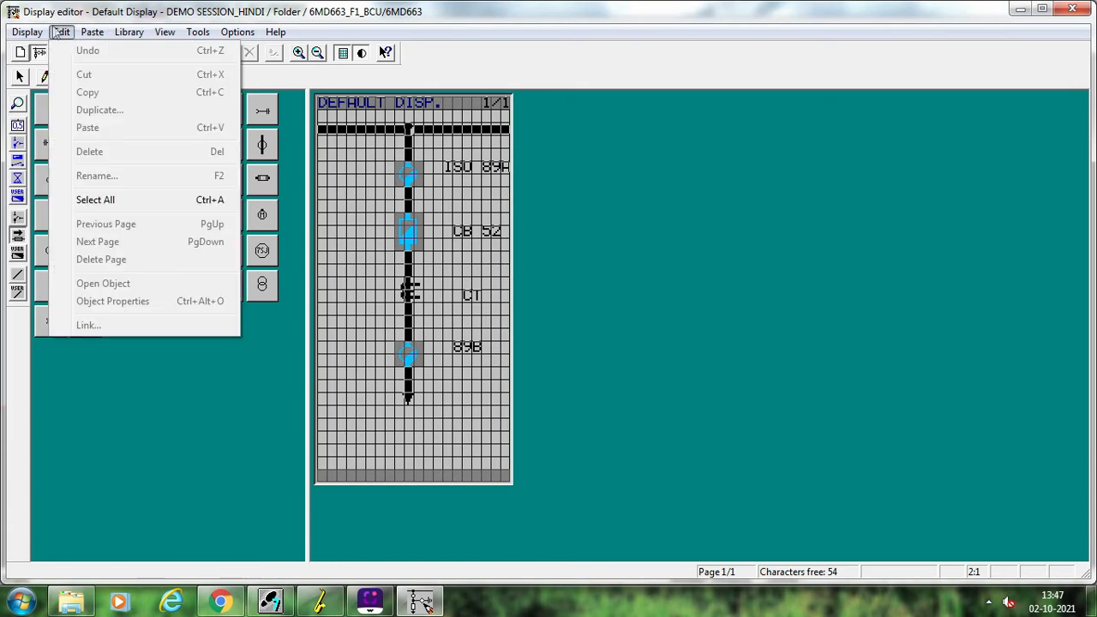
{"action": "left_click", "coordinate": [82, 202]}
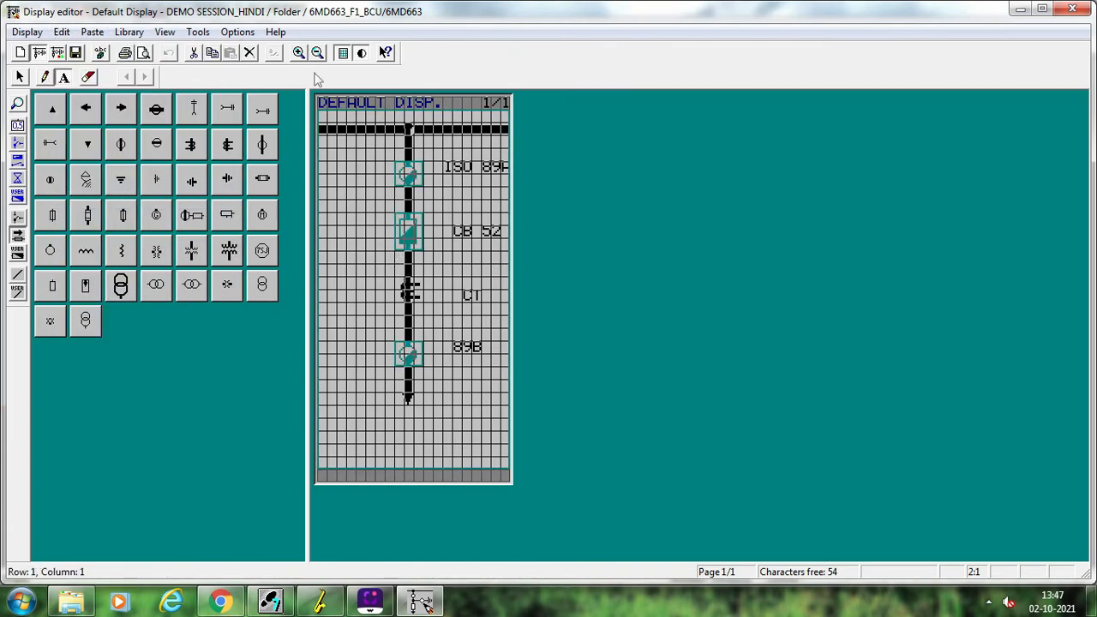
{"action": "key", "text": "Delete"}
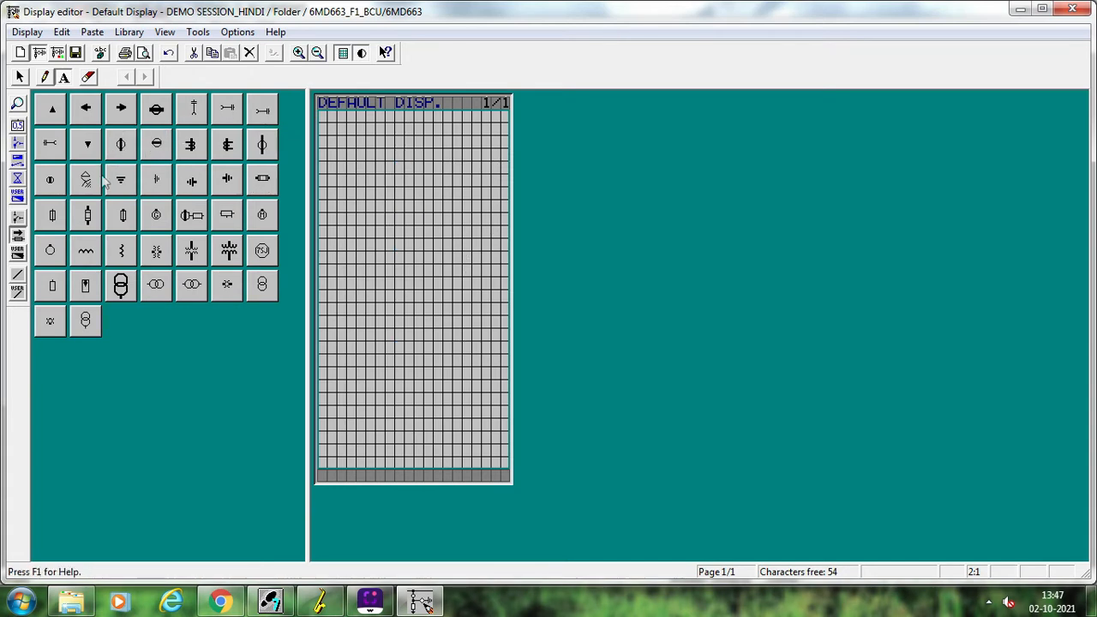
Draw a thick horizontal busbar with the L 5h line element across the full width near the top of the display grid.
{"action": "left_click", "coordinate": [17, 292]}
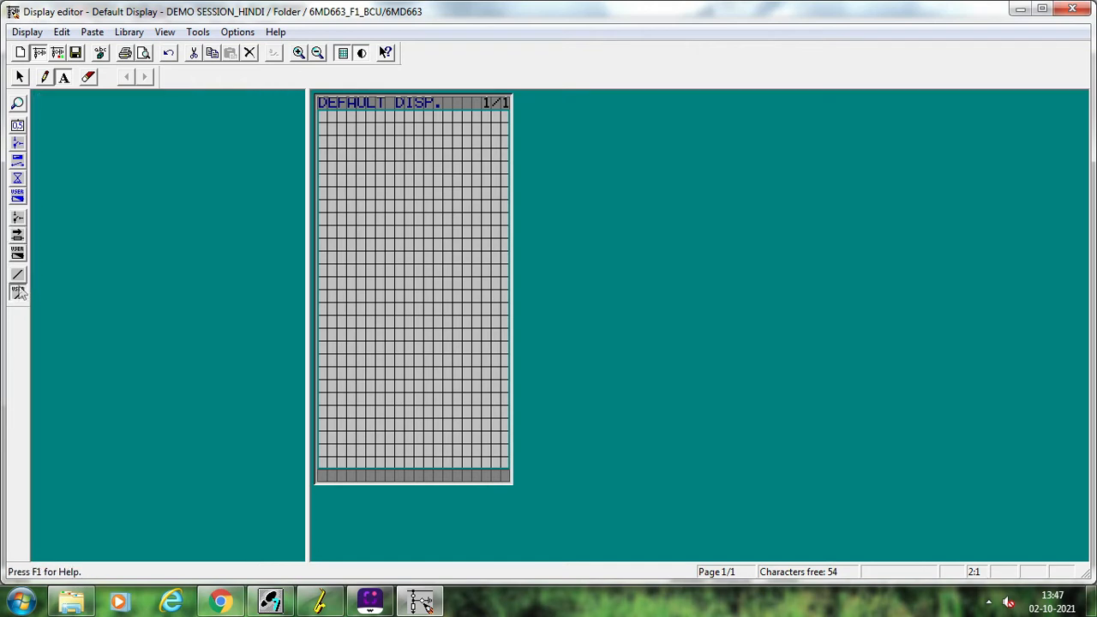
{"action": "left_click", "coordinate": [17, 276]}
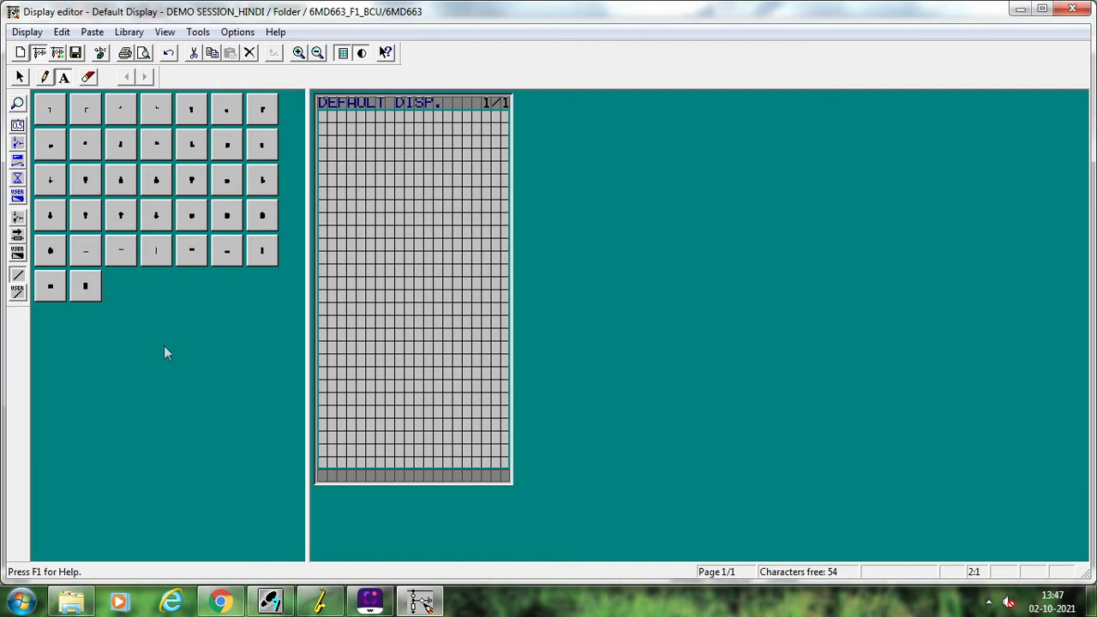
{"action": "left_click", "coordinate": [43, 292]}
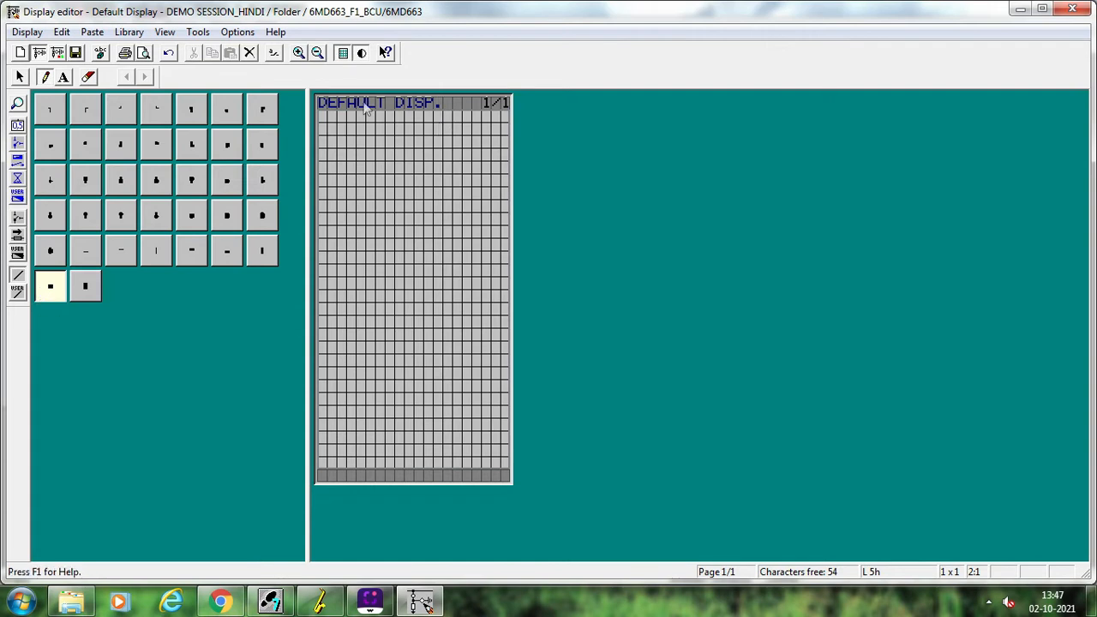
{"action": "left_click_drag", "start_coordinate": [322, 128], "coordinate": [507, 130]}
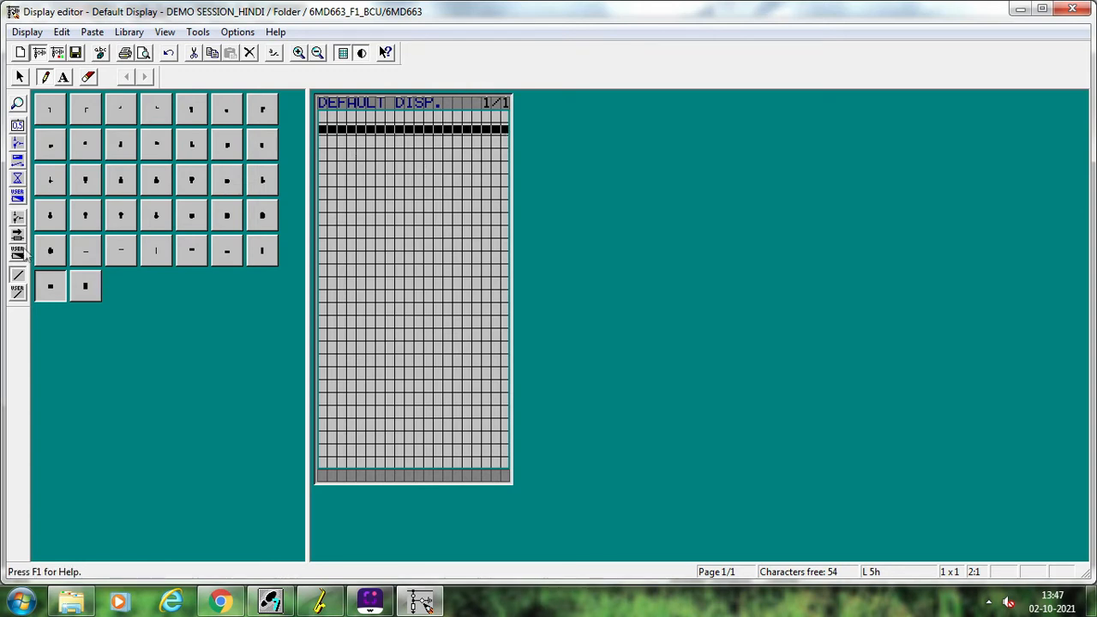
Place a T-junction element at the middle of the busbar and extend it downward with two thick L 5v vertical segments.
{"action": "left_click", "coordinate": [83, 219]}
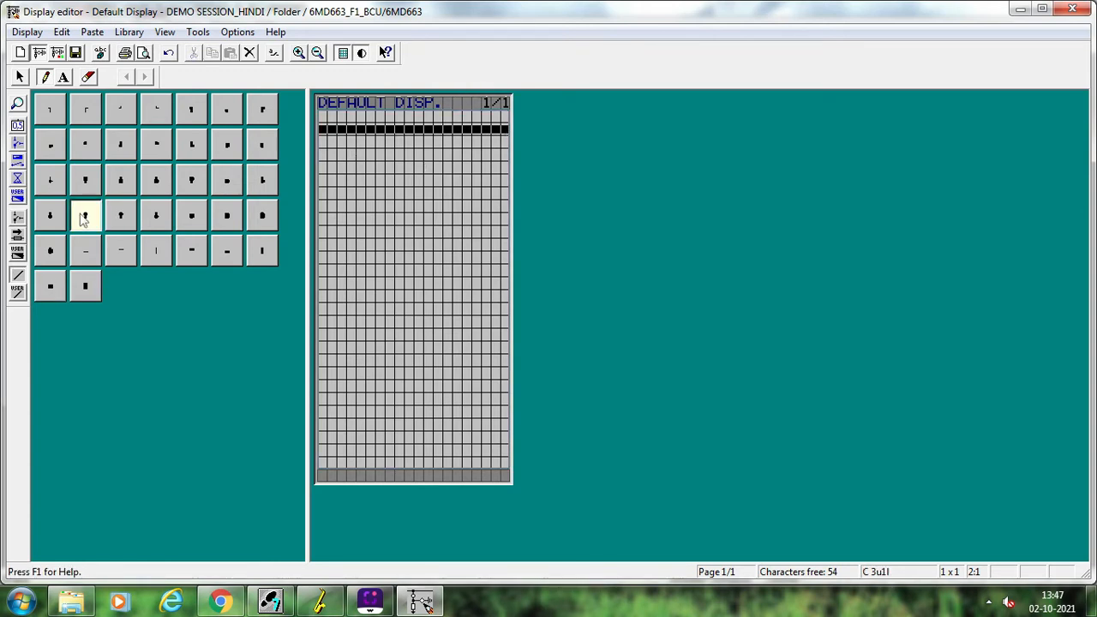
{"action": "left_click", "coordinate": [411, 127]}
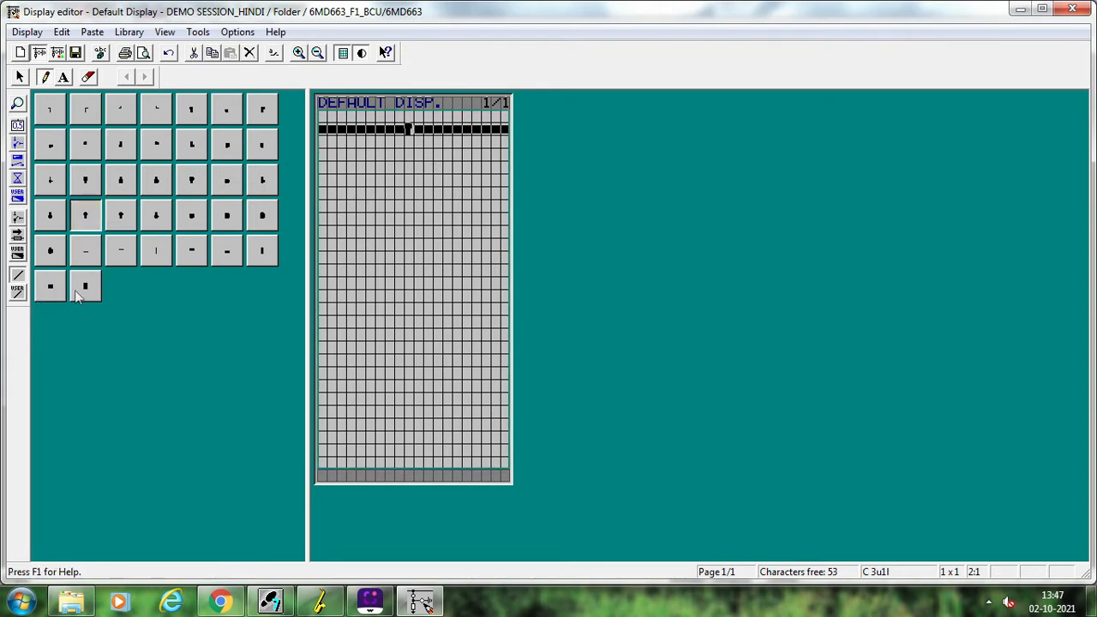
{"action": "left_click", "coordinate": [85, 287]}
{"action": "left_click", "coordinate": [409, 137]}
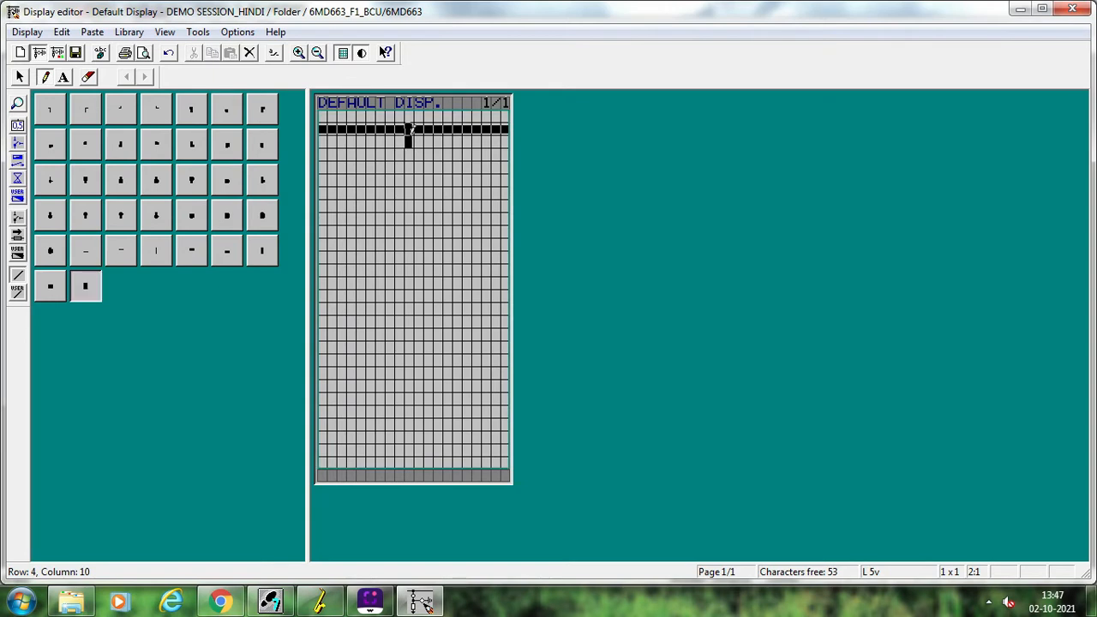
{"action": "left_click", "coordinate": [409, 151]}
Place an Earth/Disconnect symbol directly below the vertical line, link it to control device 89A of type CF_D2, and skip its caption.
{"action": "left_click", "coordinate": [20, 218]}
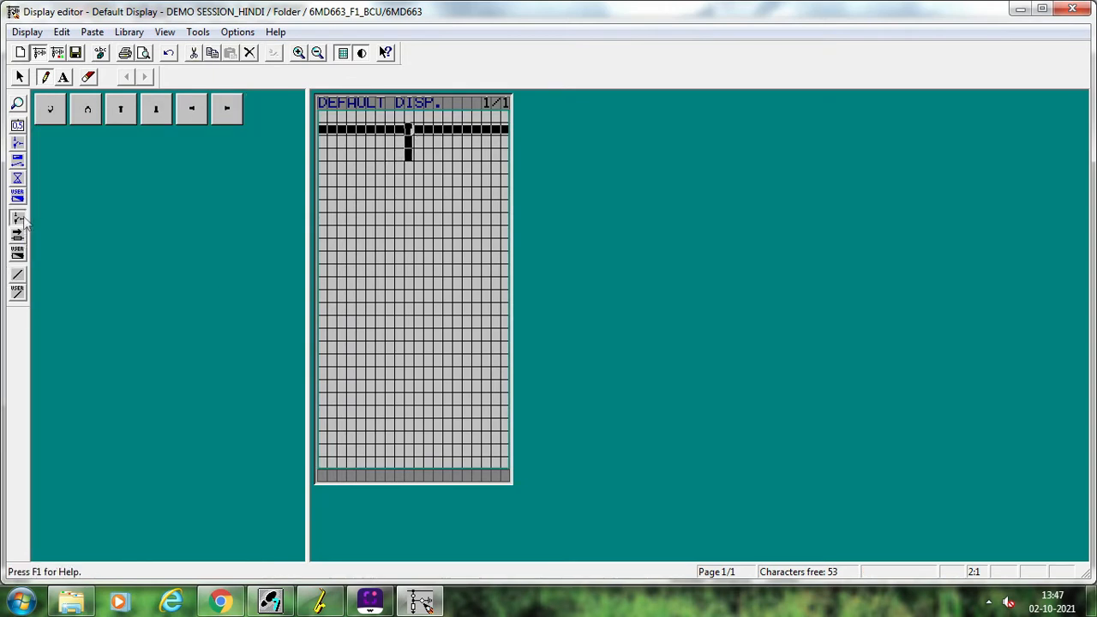
{"action": "left_click", "coordinate": [18, 196]}
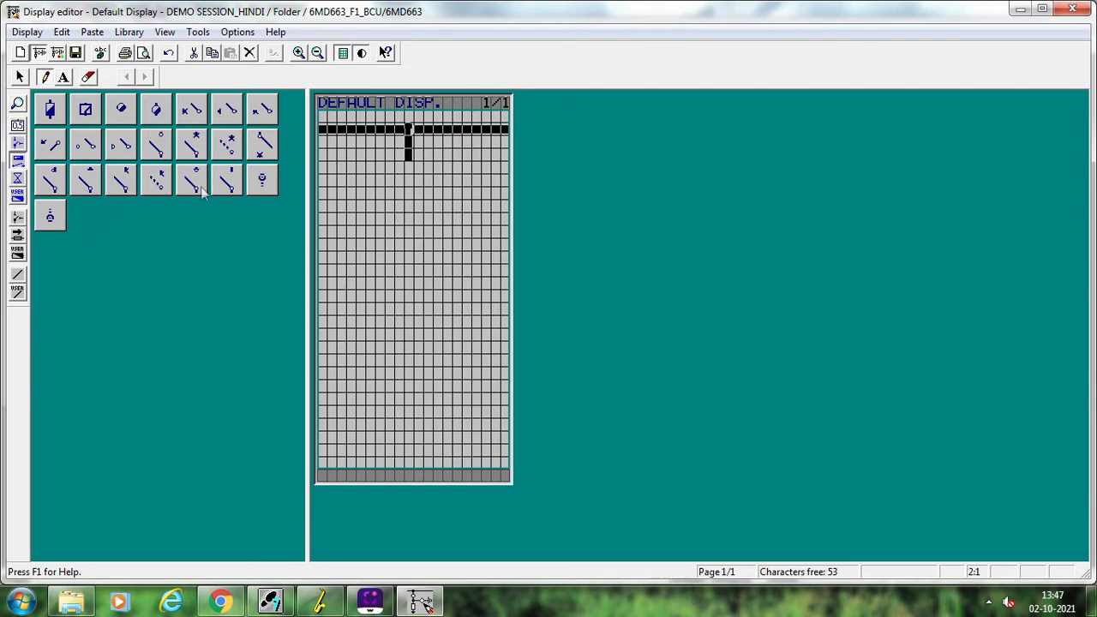
{"action": "left_click", "coordinate": [157, 109]}
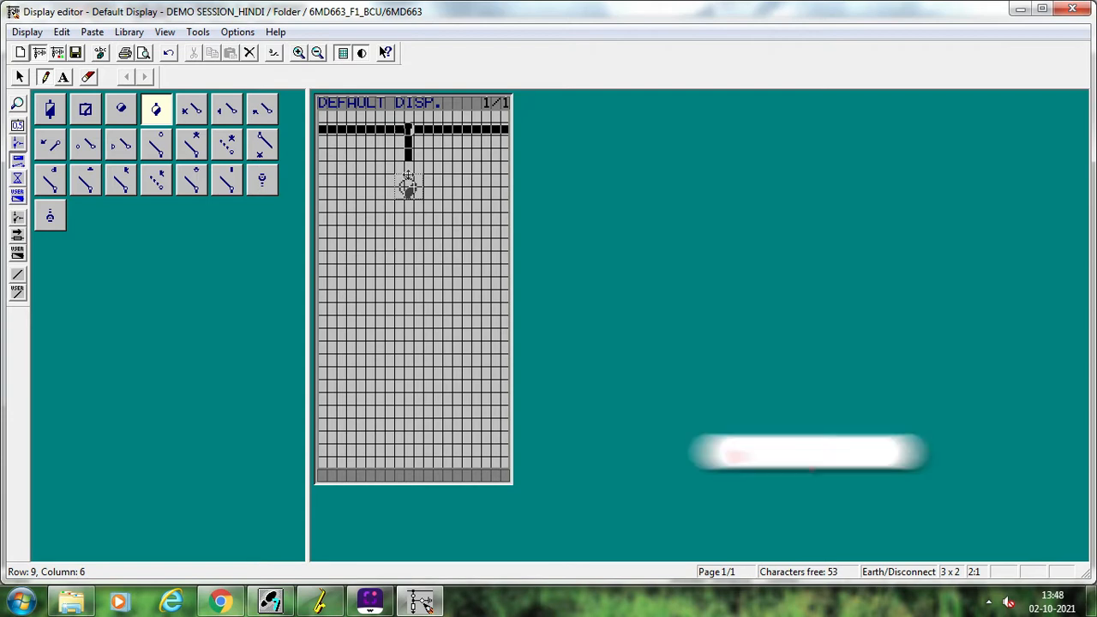
{"action": "left_click", "coordinate": [408, 177]}
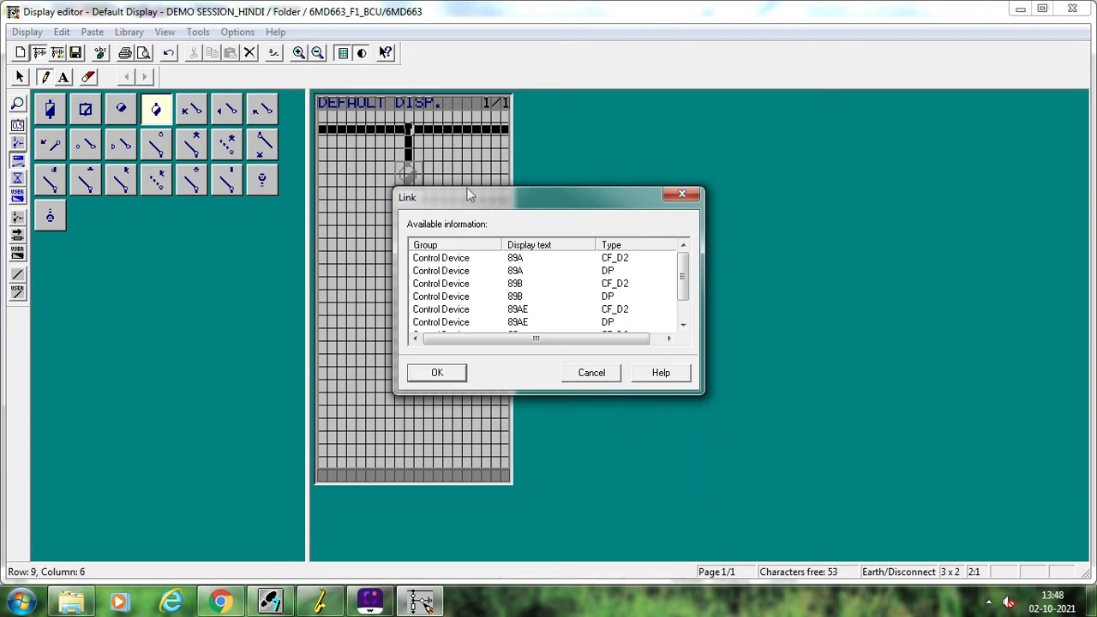
{"action": "left_click_drag", "start_coordinate": [469, 196], "coordinate": [528, 174]}
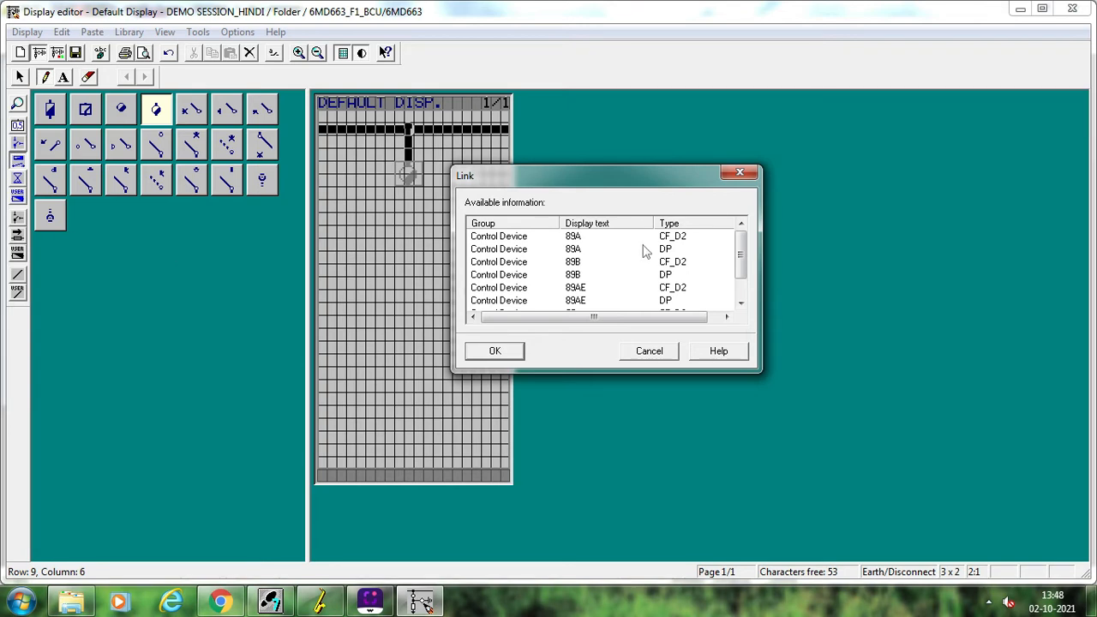
{"action": "left_click", "coordinate": [490, 241]}
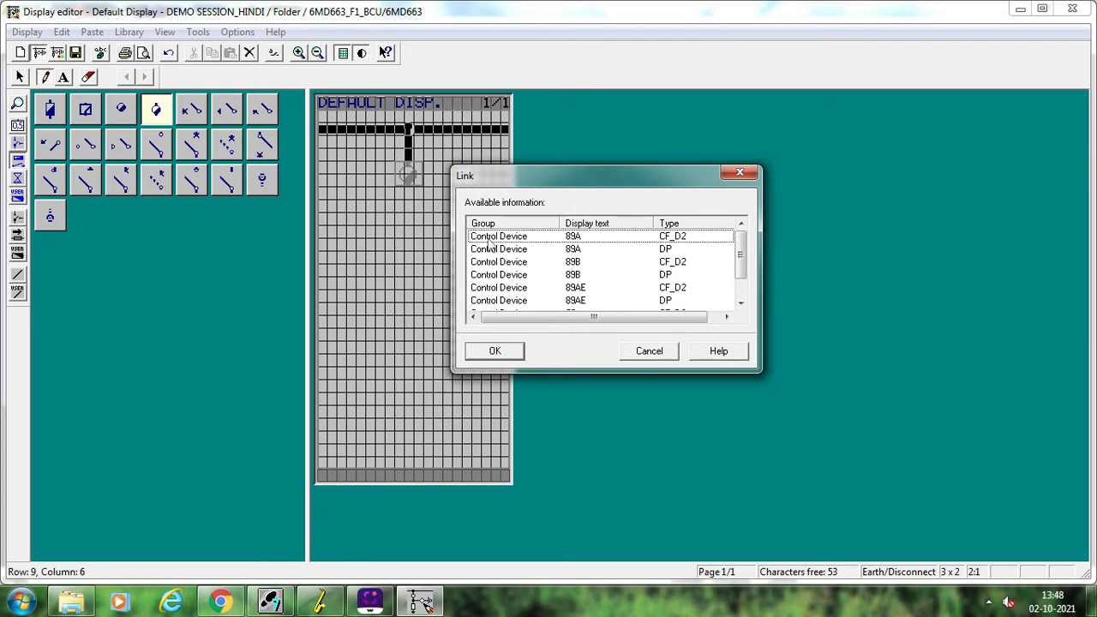
{"action": "left_click", "coordinate": [492, 353]}
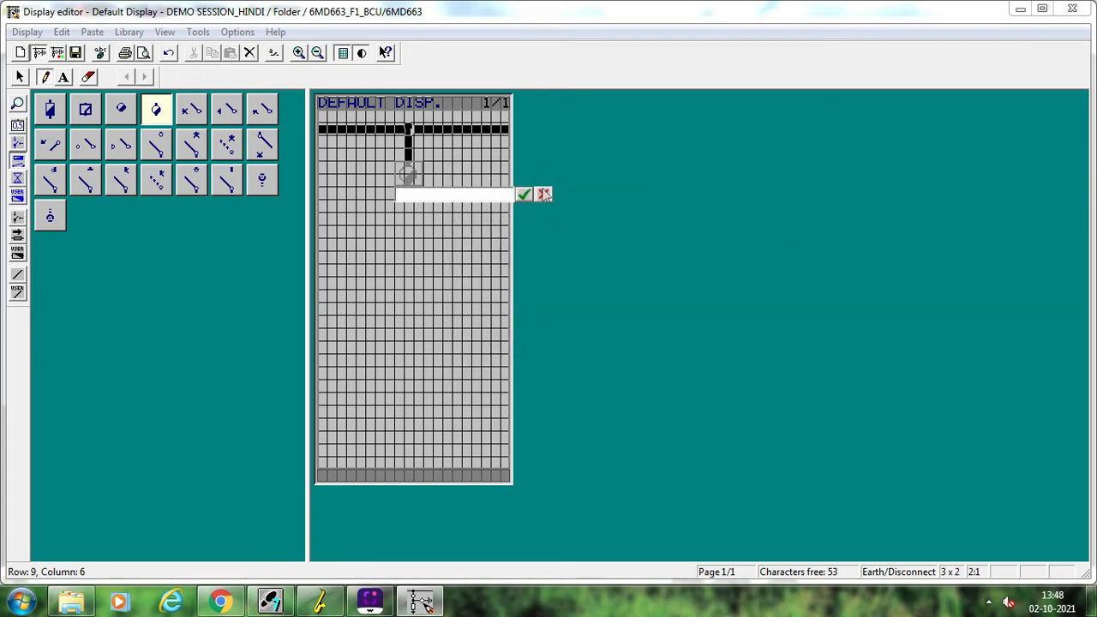
{"action": "left_click", "coordinate": [545, 195]}
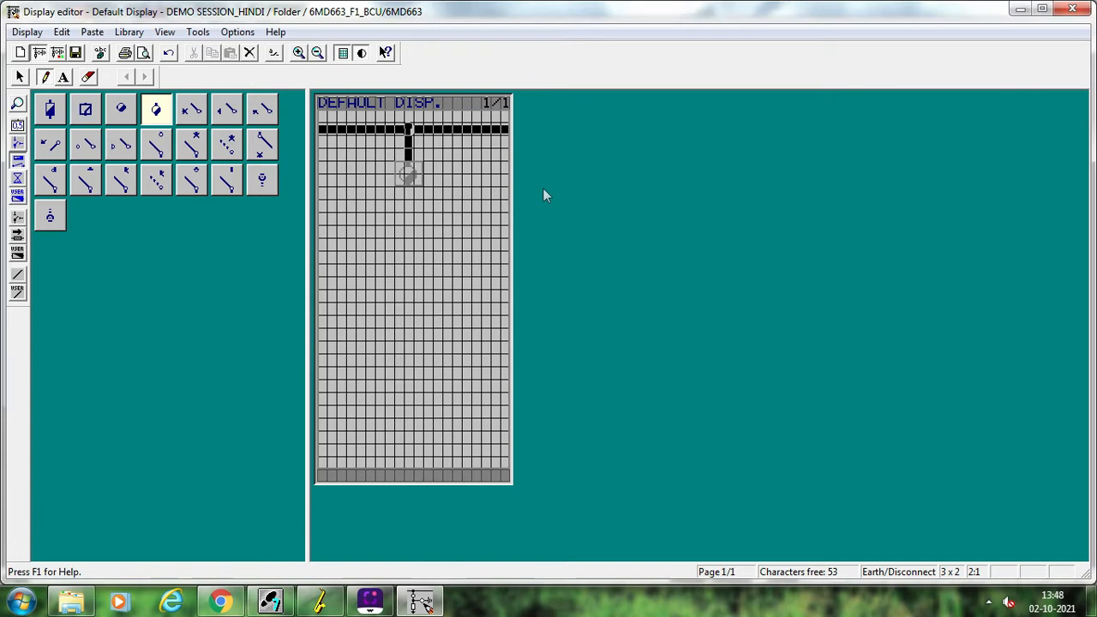
Add the text label "89A ISO" beside the disconnector symbol below the busbar.
{"action": "left_click", "coordinate": [67, 77]}
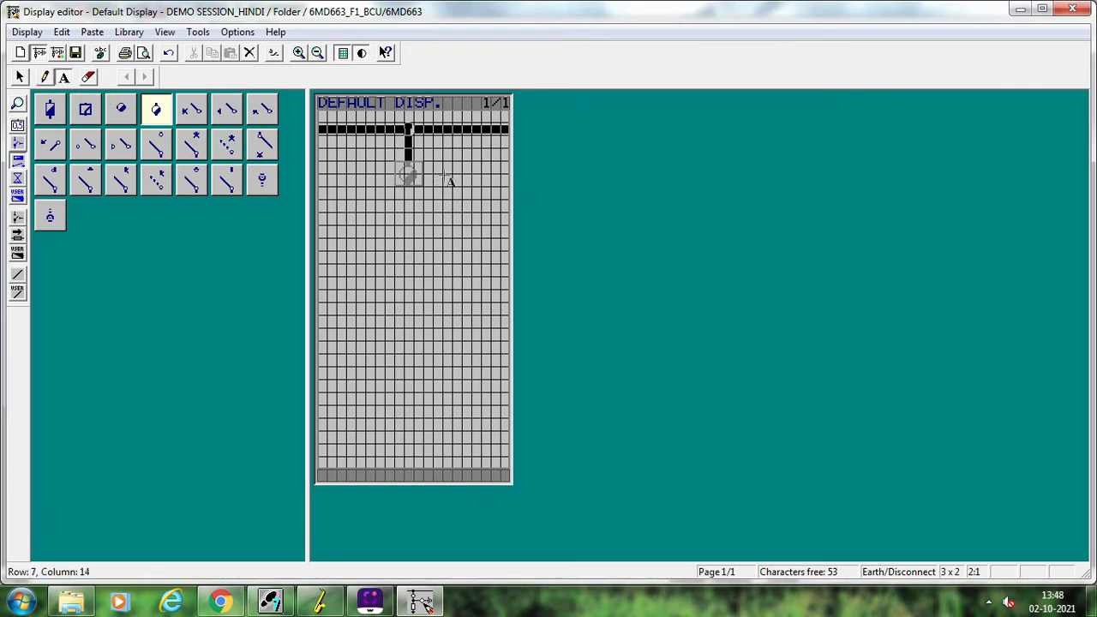
{"action": "left_click", "coordinate": [439, 177]}
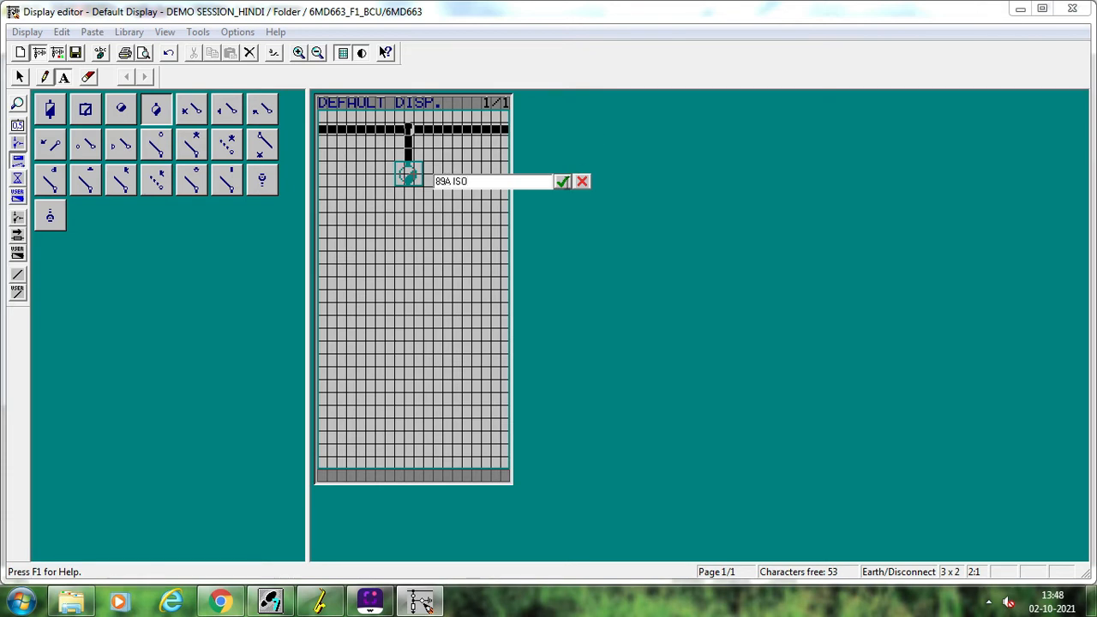
{"action": "left_click", "coordinate": [562, 182]}
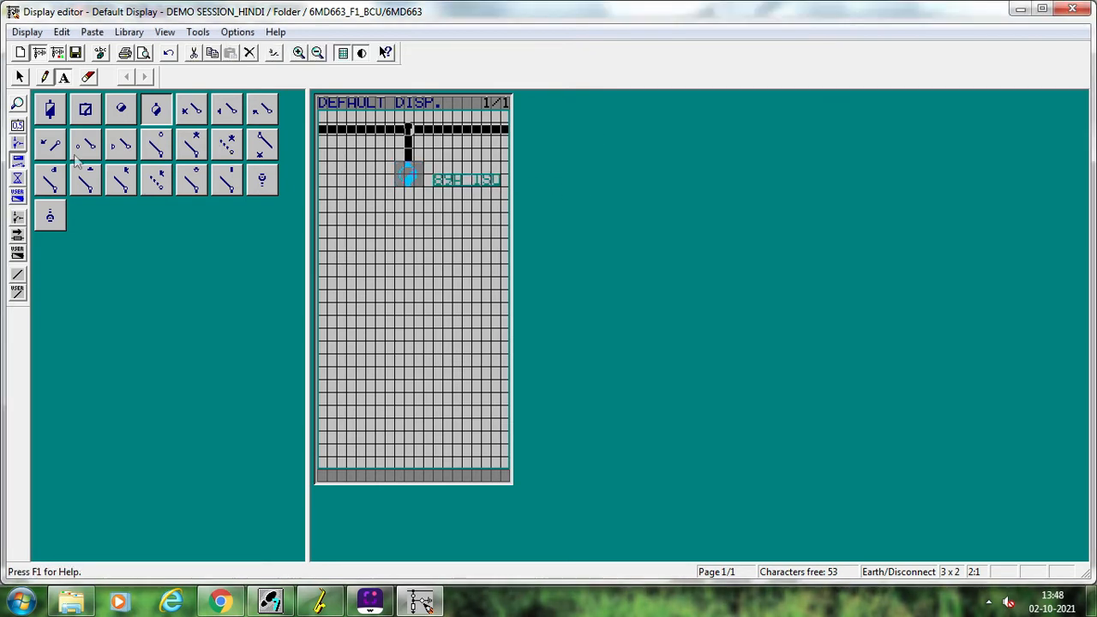
Place a CB symbol a few rows below the 89A disconnector, link it to control device CB of type CF_D2, and skip its caption.
{"action": "left_click", "coordinate": [57, 114]}
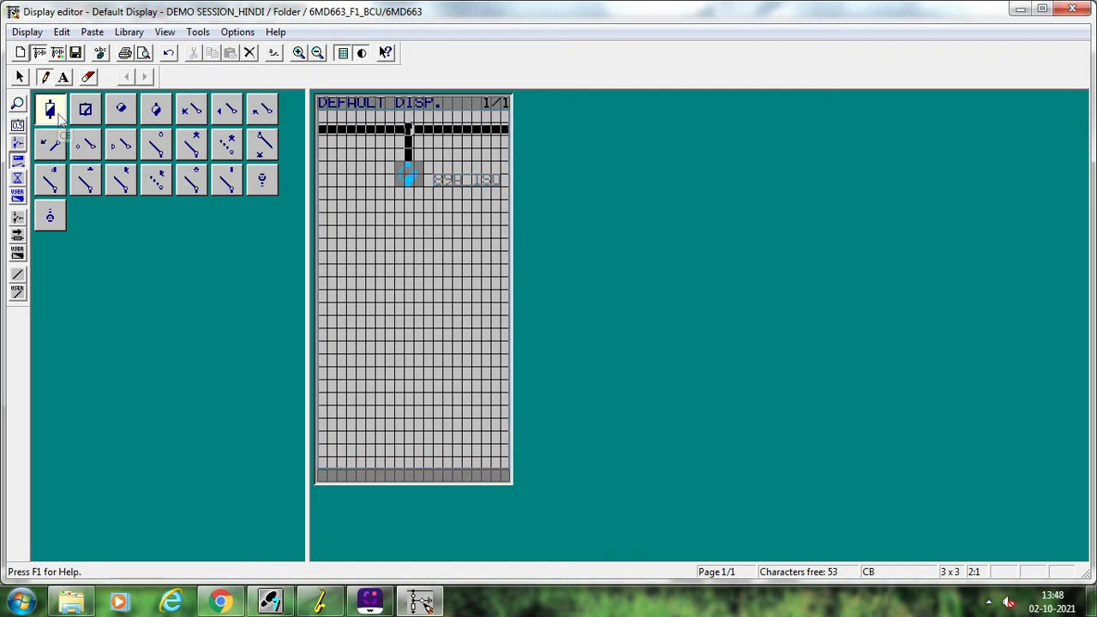
{"action": "left_click", "coordinate": [409, 221]}
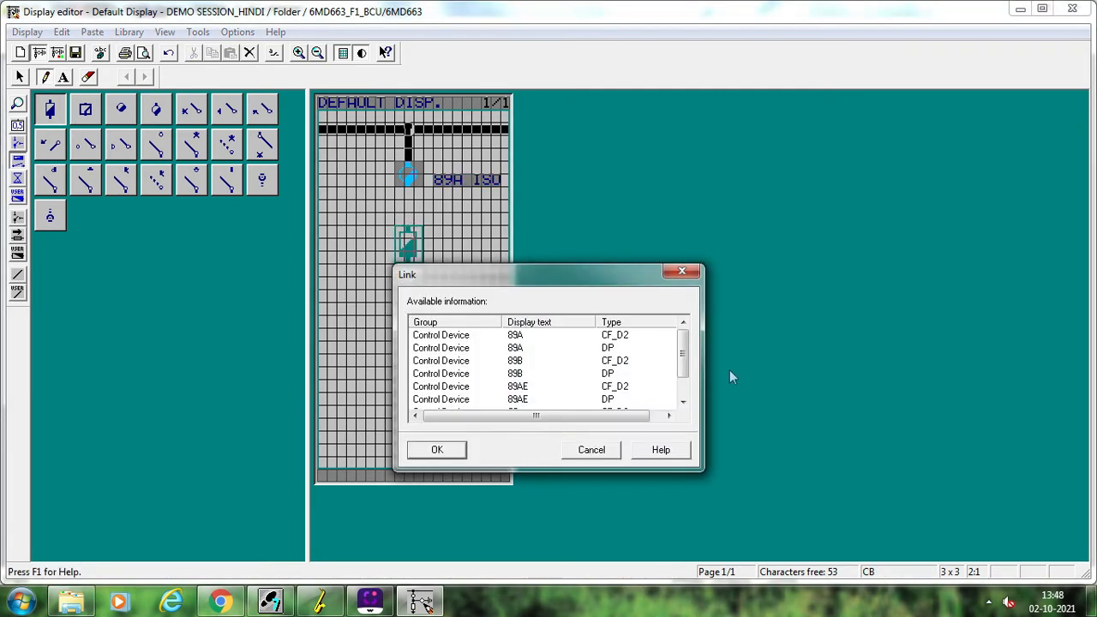
{"action": "left_click_drag", "start_coordinate": [683, 352], "coordinate": [683, 411]}
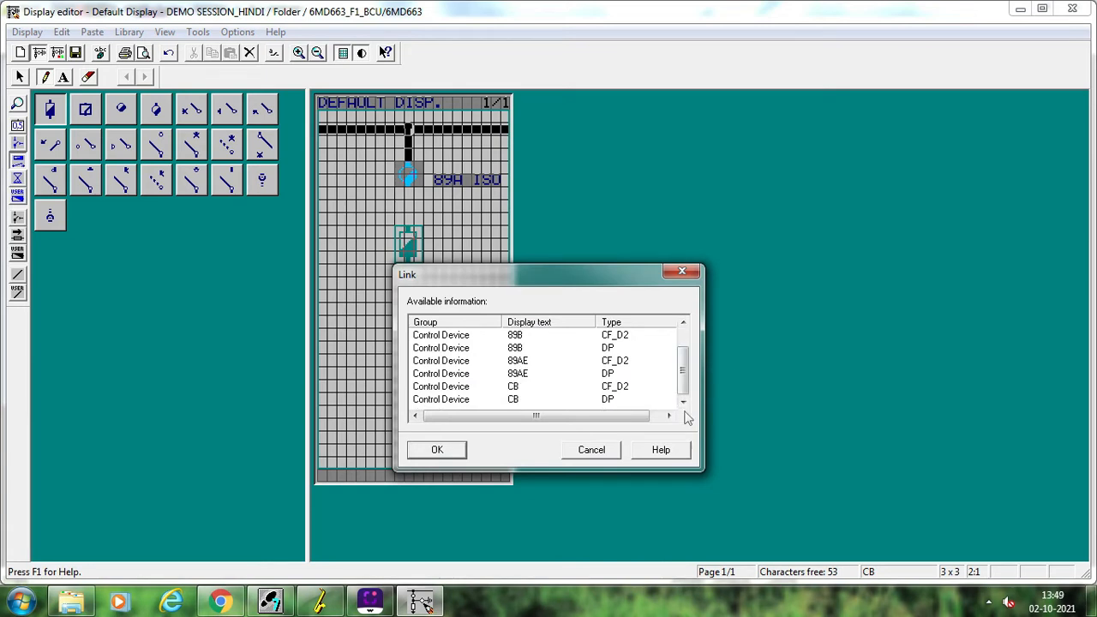
{"action": "left_click", "coordinate": [630, 393]}
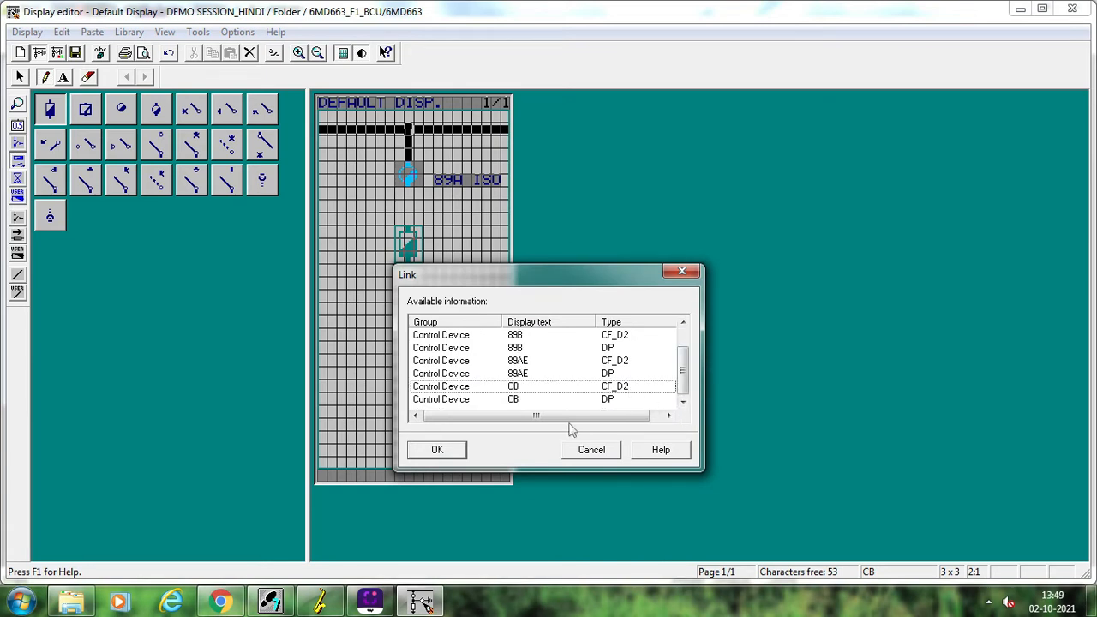
{"action": "left_click", "coordinate": [437, 450]}
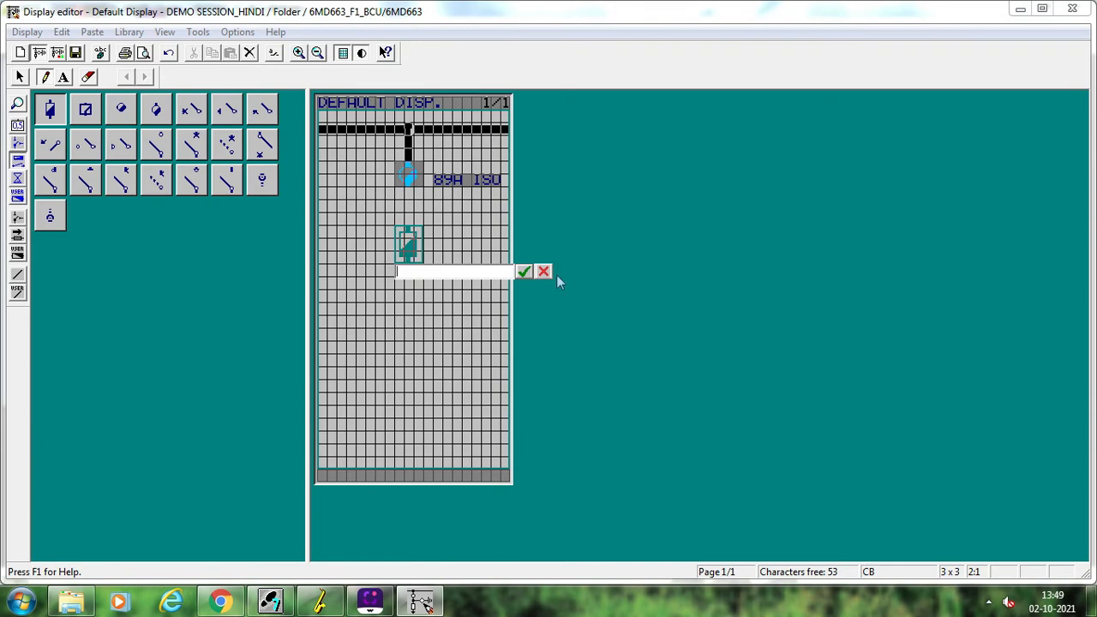
{"action": "left_click", "coordinate": [552, 274]}
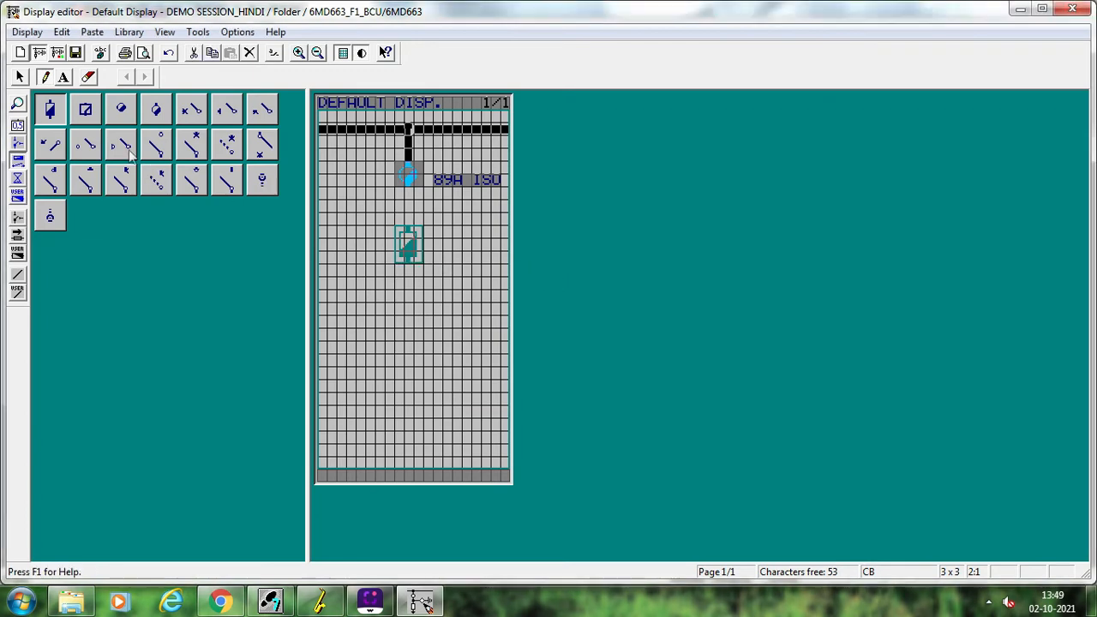
Place an Earth/Disconnect symbol several rows below the CB, link it to control device 89B of type CF_D2, and skip its caption.
{"action": "left_click", "coordinate": [156, 110]}
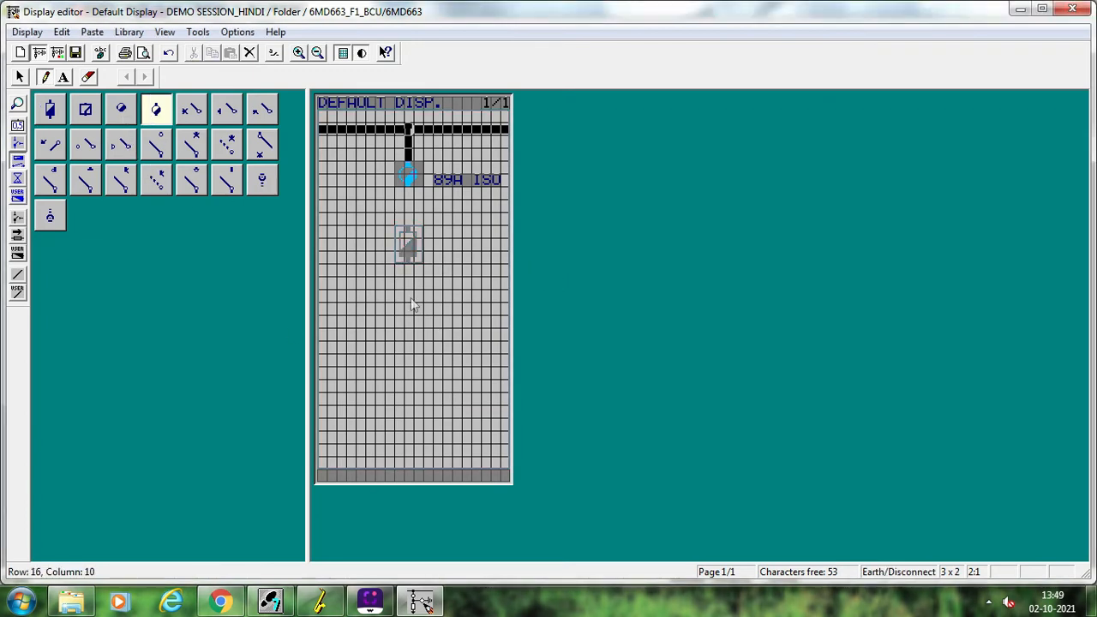
{"action": "left_click", "coordinate": [412, 361]}
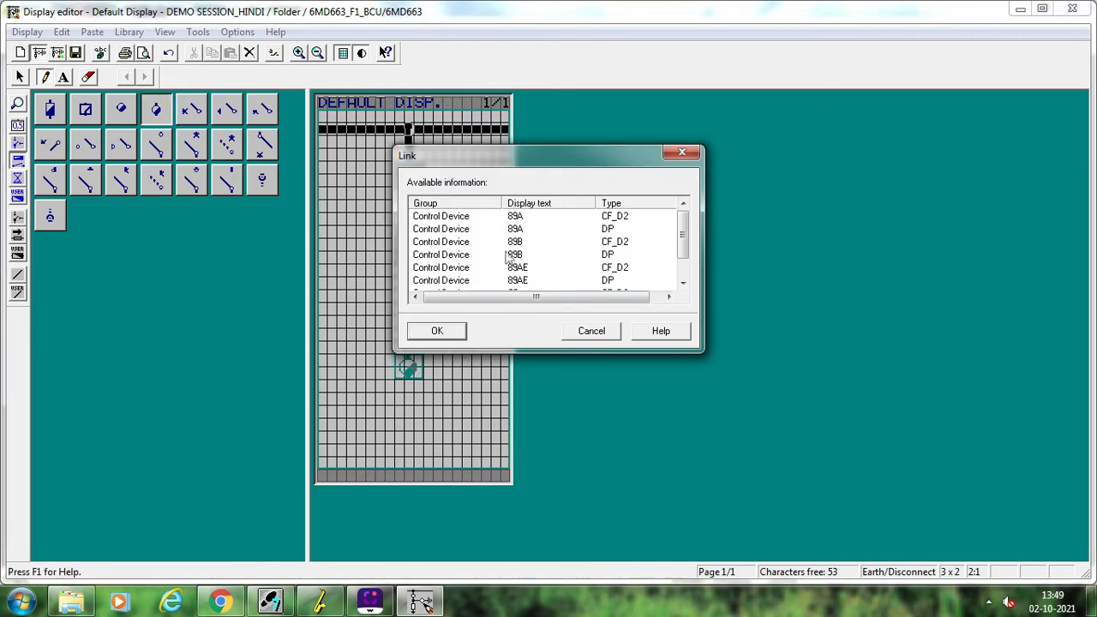
{"action": "left_click", "coordinate": [512, 242]}
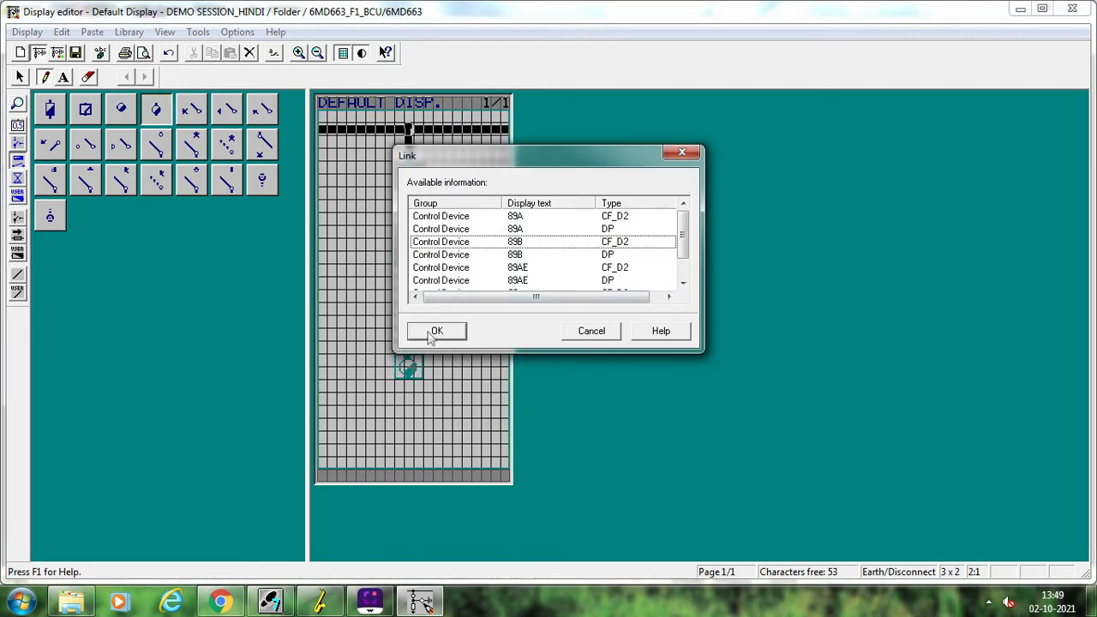
{"action": "left_click", "coordinate": [436, 331]}
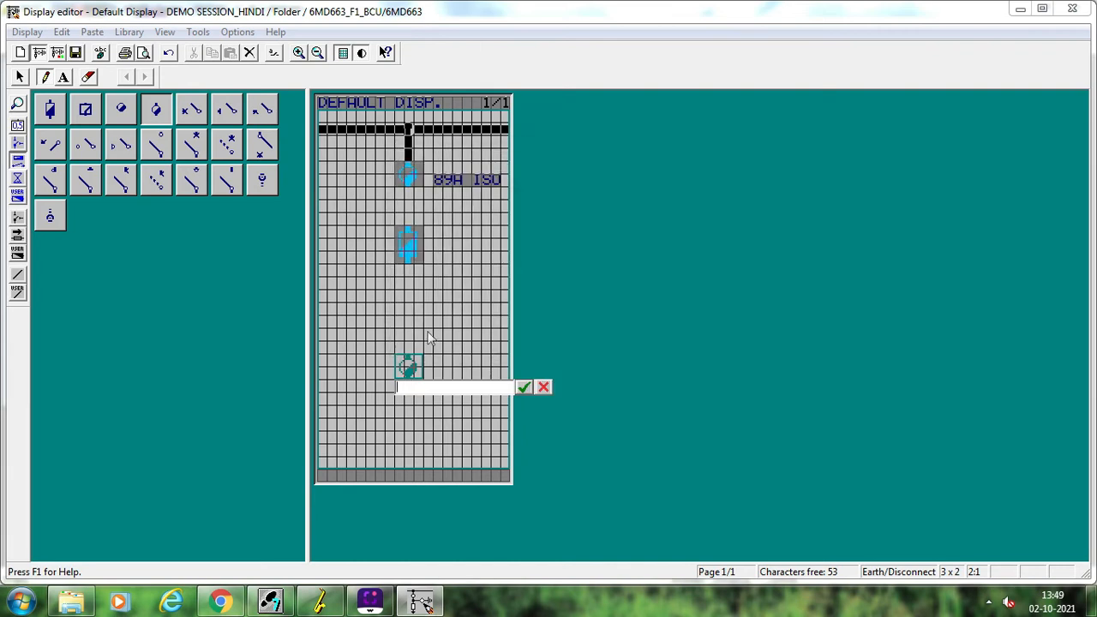
{"action": "left_click", "coordinate": [544, 387]}
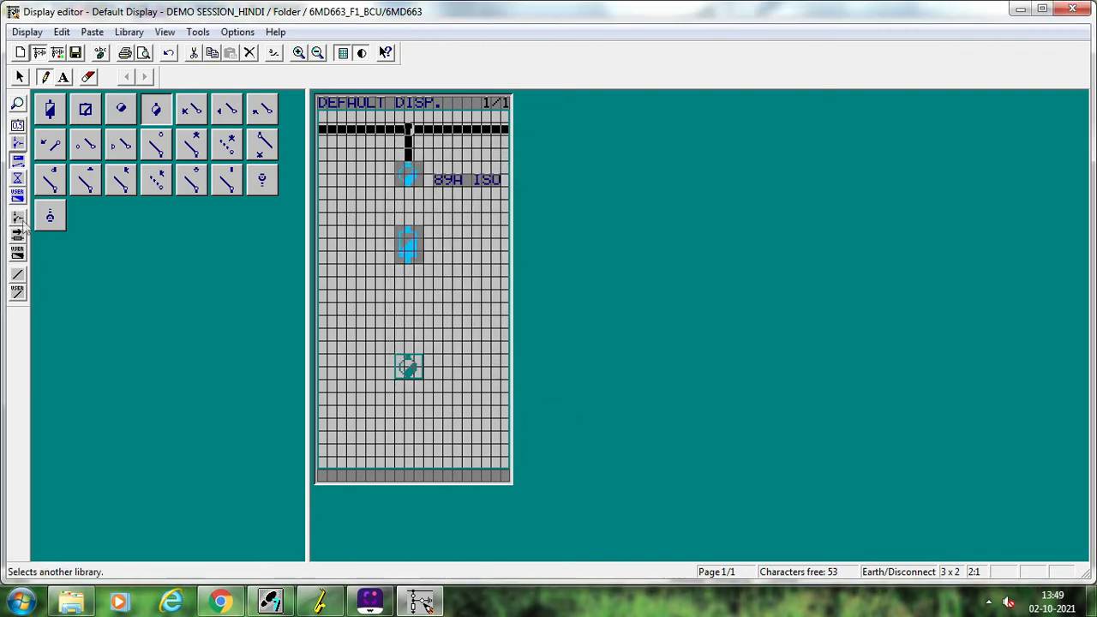
Place a CT right symbol on the vertical axis between the CB and the lower disconnector.
{"action": "left_click", "coordinate": [20, 235]}
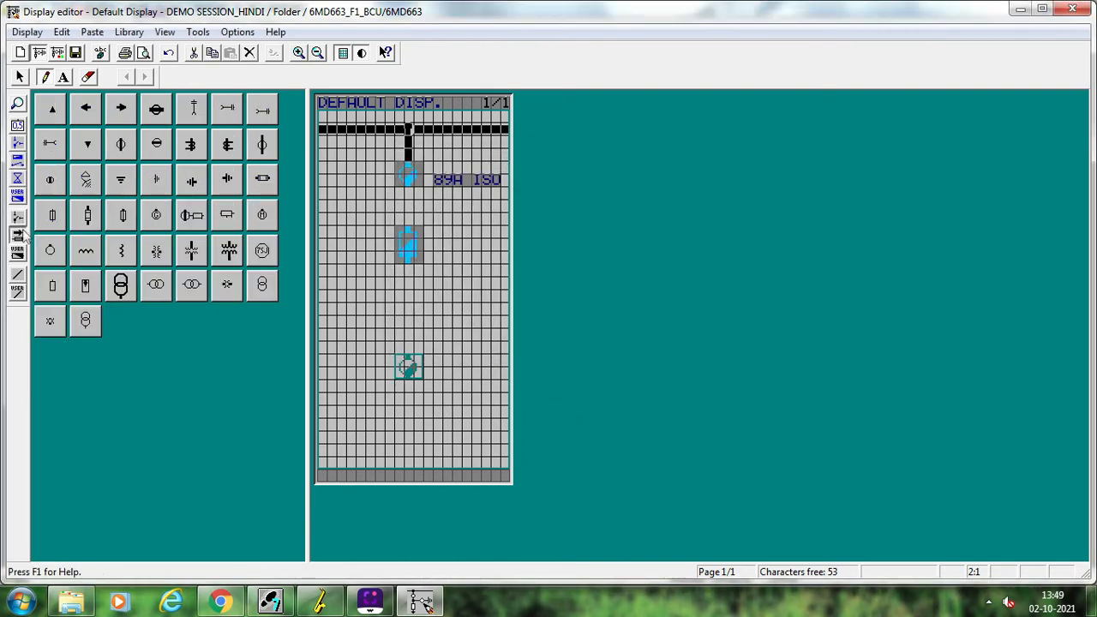
{"action": "left_click", "coordinate": [231, 146]}
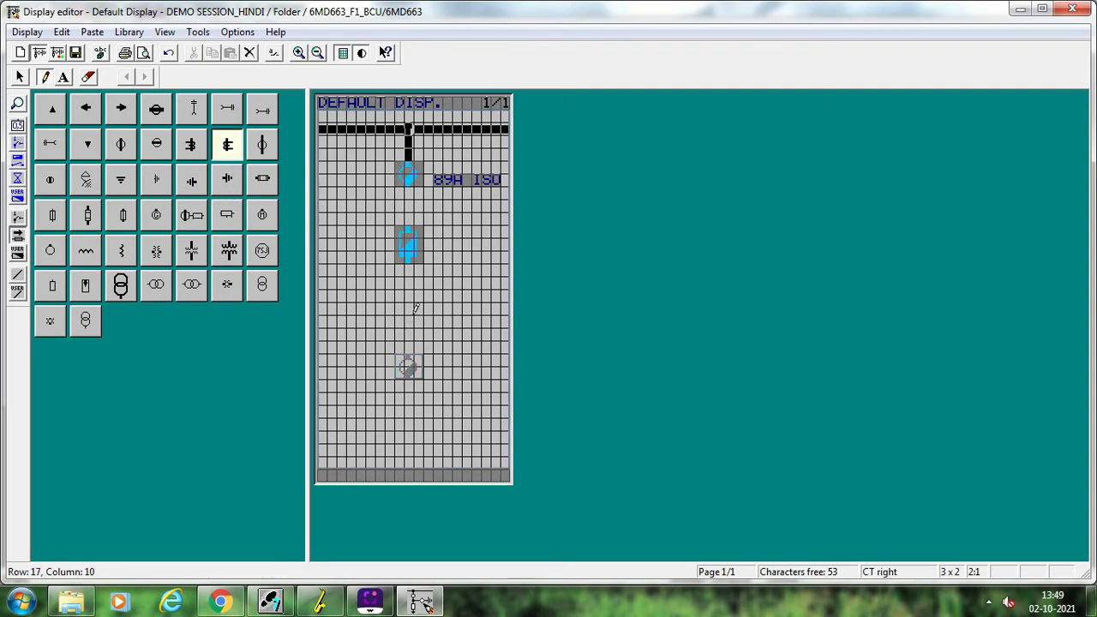
{"action": "left_click", "coordinate": [413, 309]}
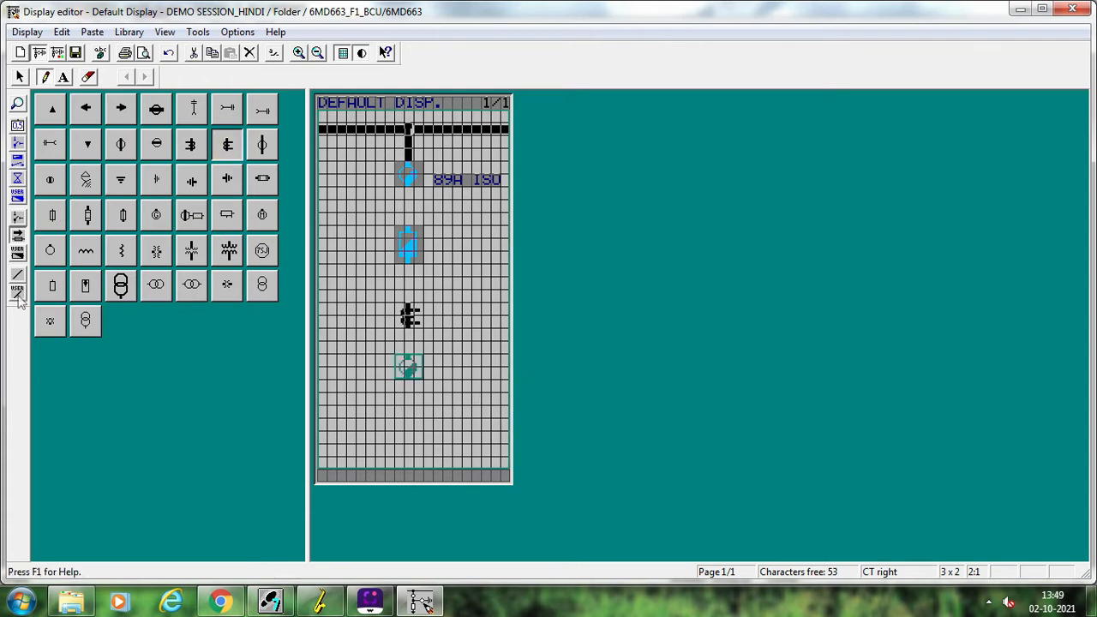
Connect the 89A disconnector, CB, CT and 89B disconnector with thick L 5v vertical segments, extending the line three rows below 89B.
{"action": "left_click", "coordinate": [18, 292]}
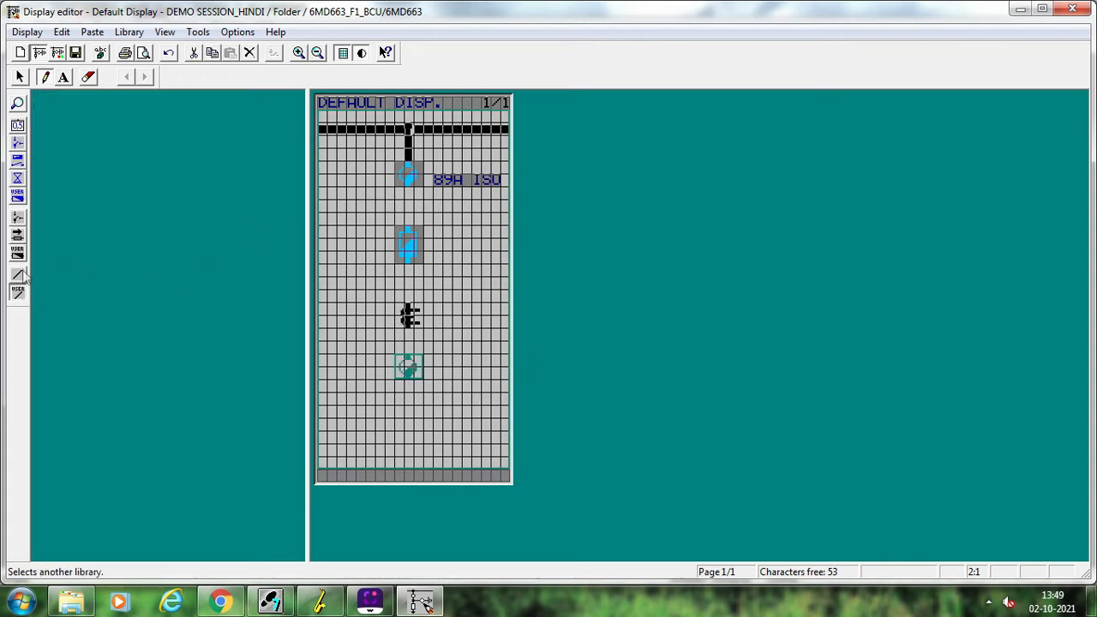
{"action": "left_click", "coordinate": [19, 275]}
{"action": "left_click", "coordinate": [83, 286]}
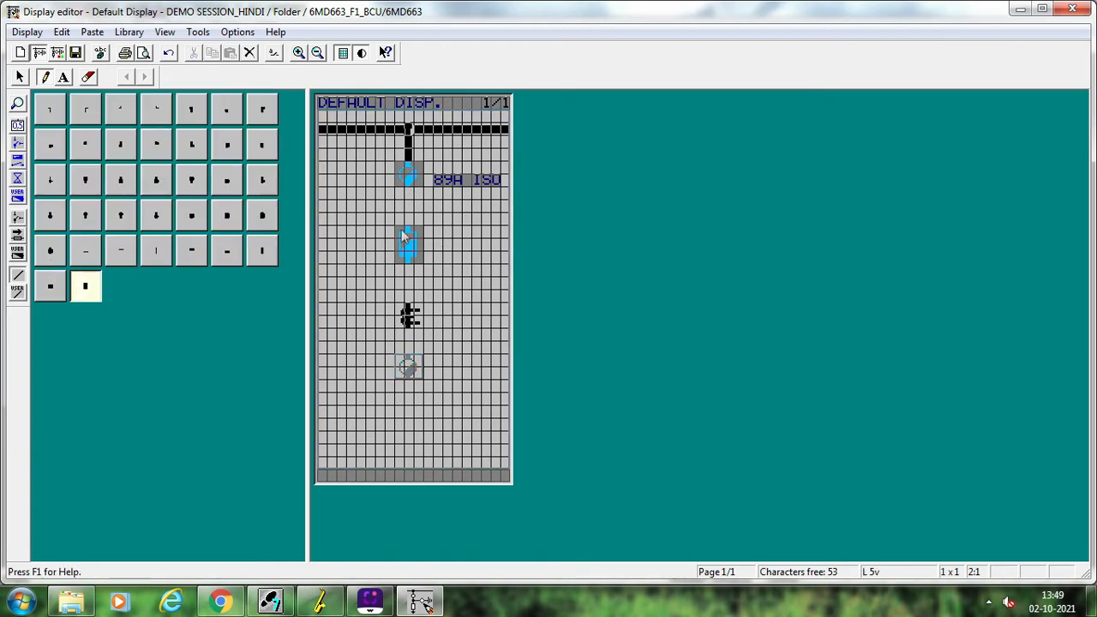
{"action": "left_click", "coordinate": [410, 187]}
{"action": "left_click_drag", "start_coordinate": [410, 190], "coordinate": [415, 223]}
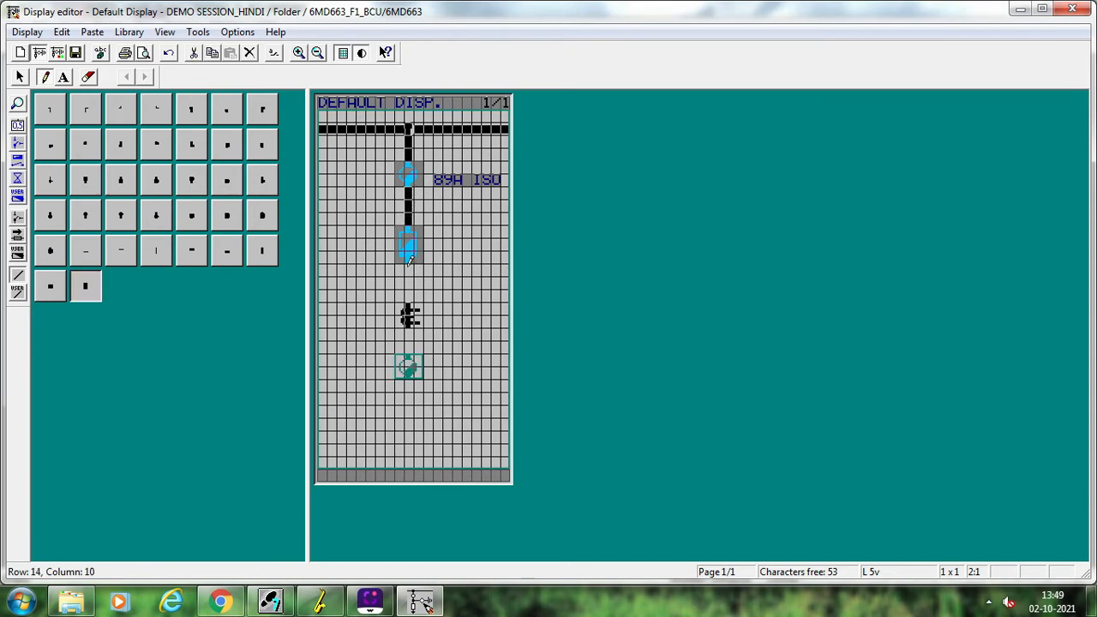
{"action": "left_click_drag", "start_coordinate": [409, 264], "coordinate": [410, 419]}
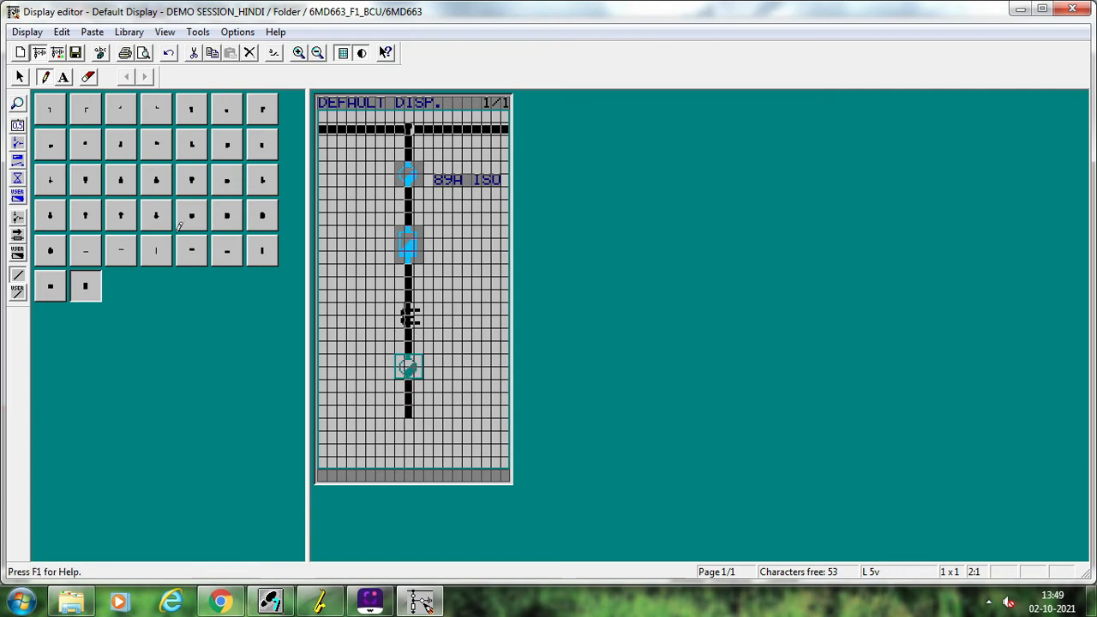
Place three downward Connect arrows in a column at the lower end of the vertical line.
{"action": "left_click", "coordinate": [19, 236]}
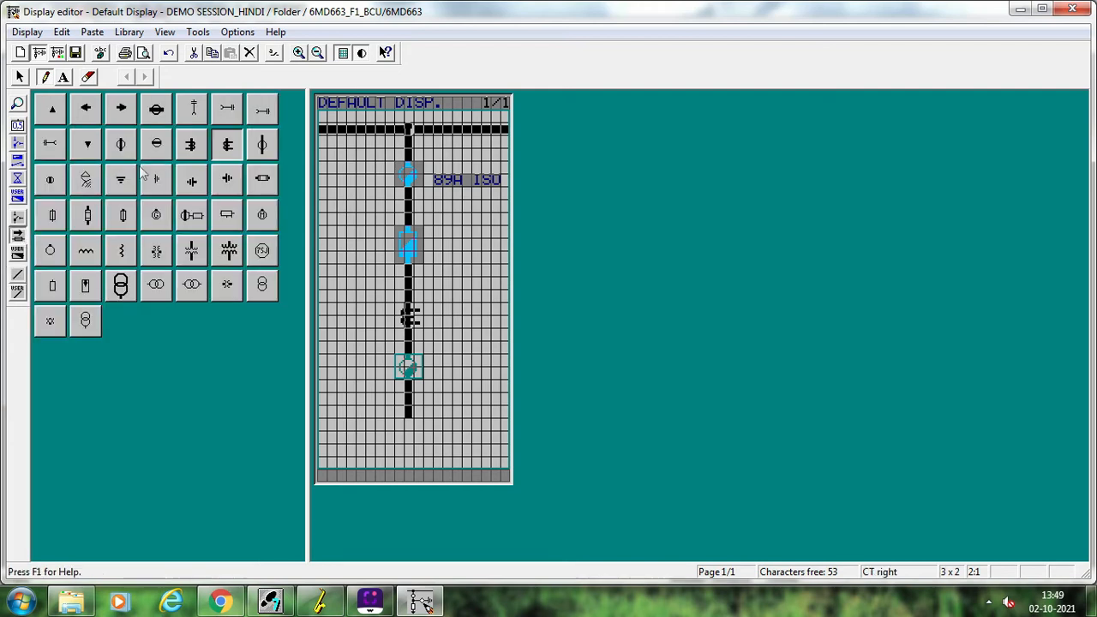
{"action": "left_click", "coordinate": [87, 144]}
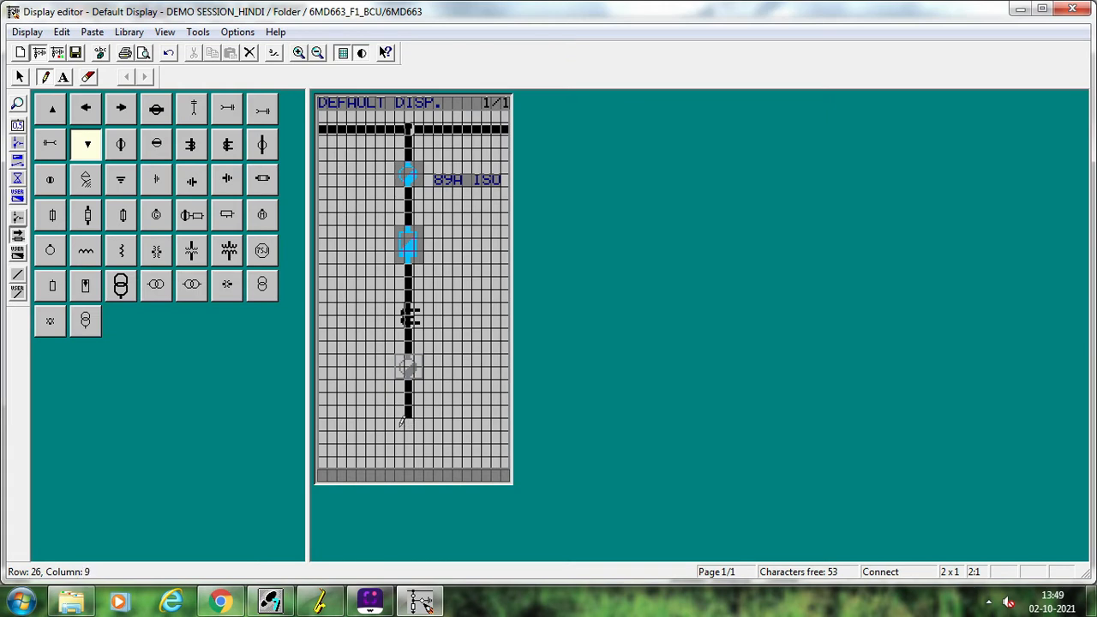
{"action": "left_click", "coordinate": [406, 422]}
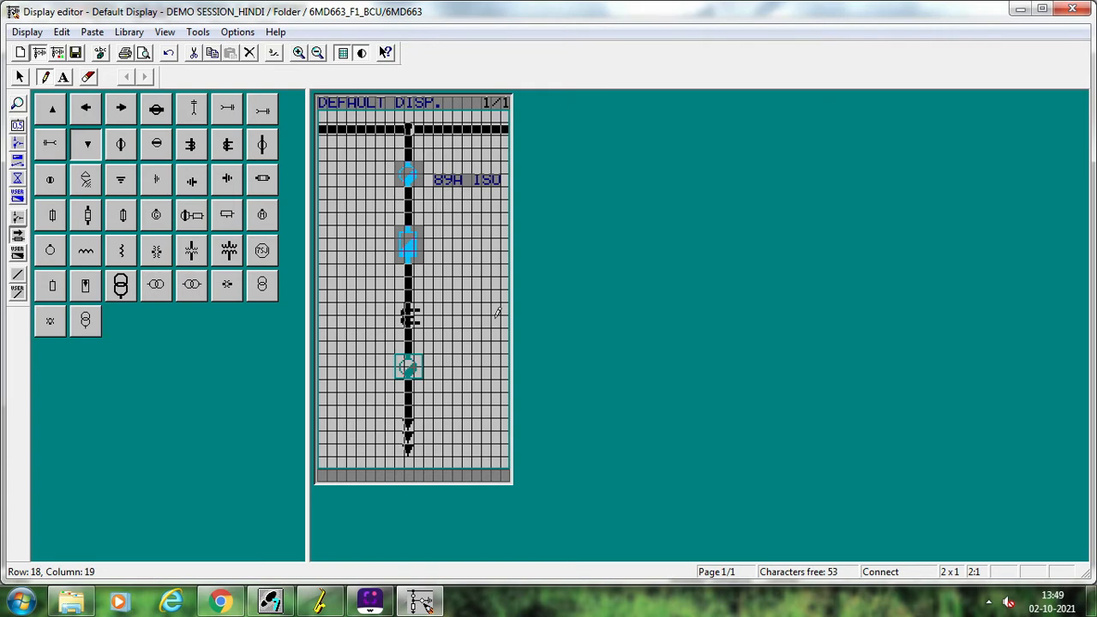
Add the text label "40152" beside the circuit breaker symbol.
{"action": "left_click", "coordinate": [65, 78]}
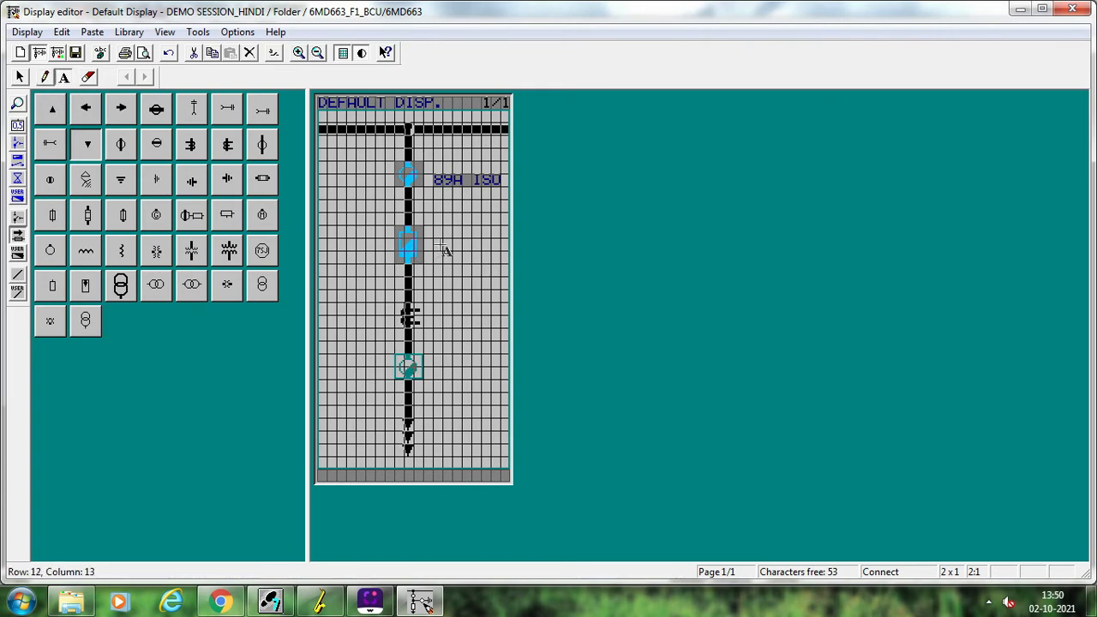
{"action": "left_click", "coordinate": [439, 248]}
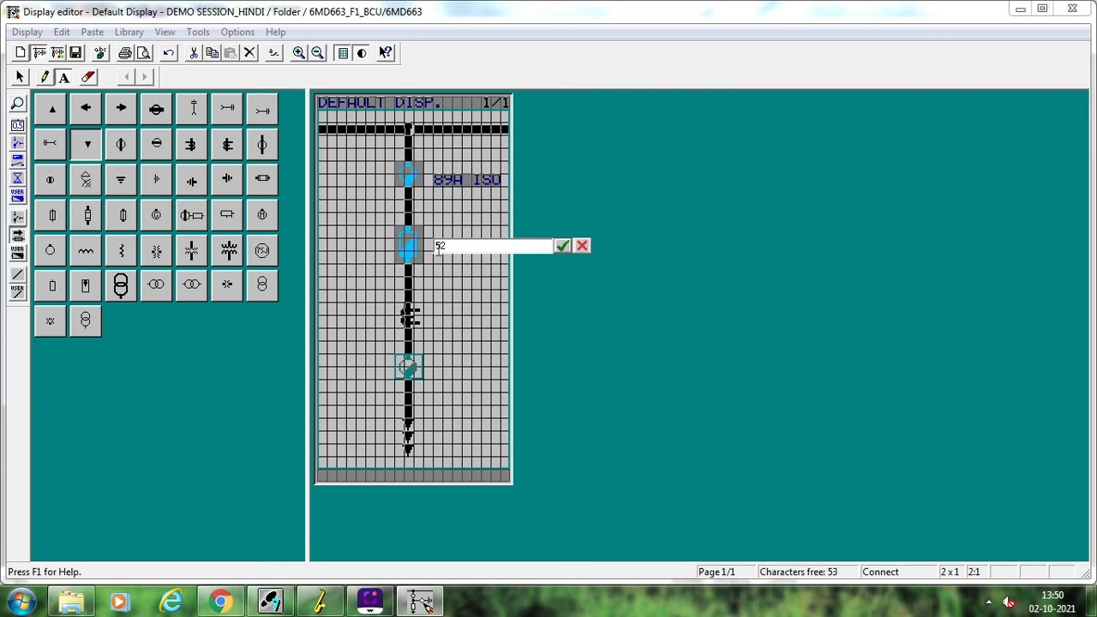
{"action": "left_click", "coordinate": [569, 248]}
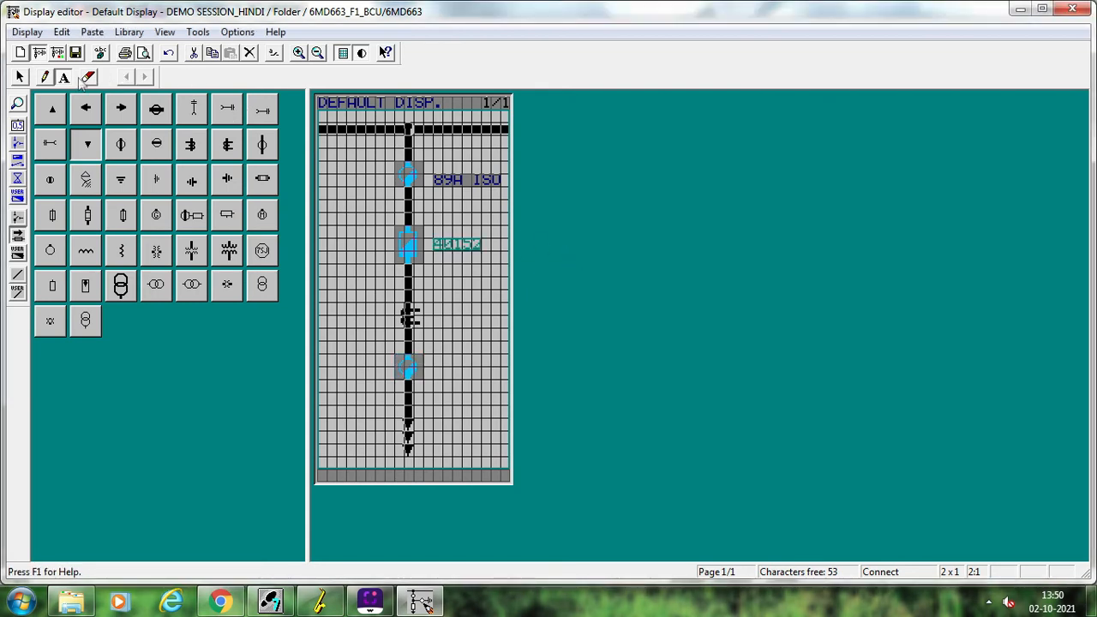
Add the text labels "89B ISO" beside the lower disconnector and "401 CT" beside the CT symbol.
{"action": "left_click", "coordinate": [452, 373]}
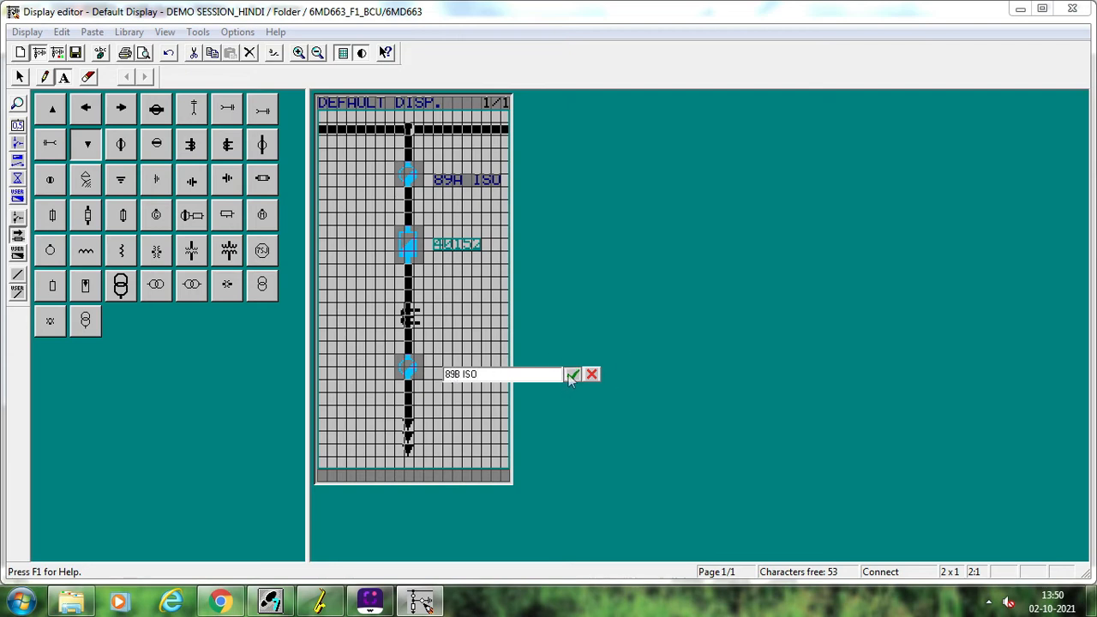
{"action": "left_click", "coordinate": [571, 376]}
{"action": "left_click", "coordinate": [437, 324]}
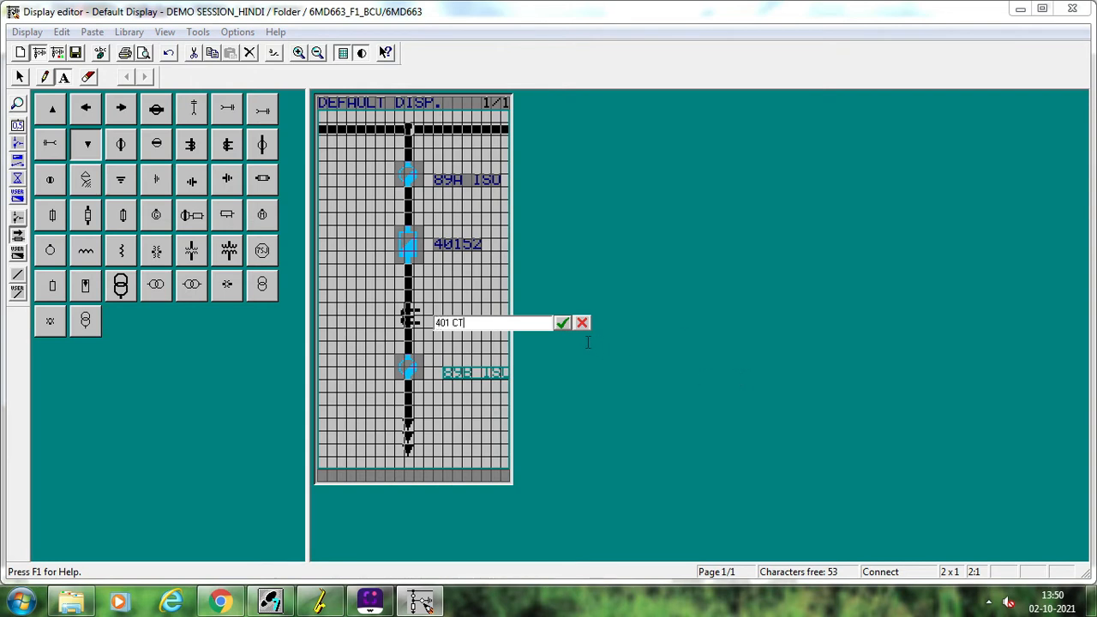
{"action": "left_click", "coordinate": [562, 324]}
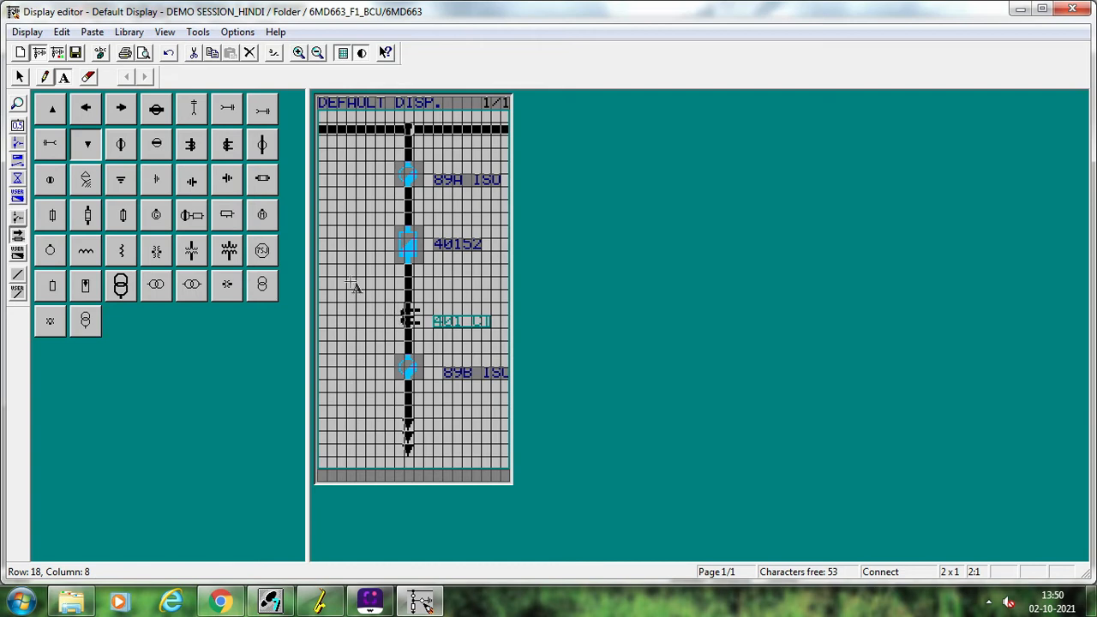
Save the default display and open the control display.
{"action": "left_click", "coordinate": [76, 53]}
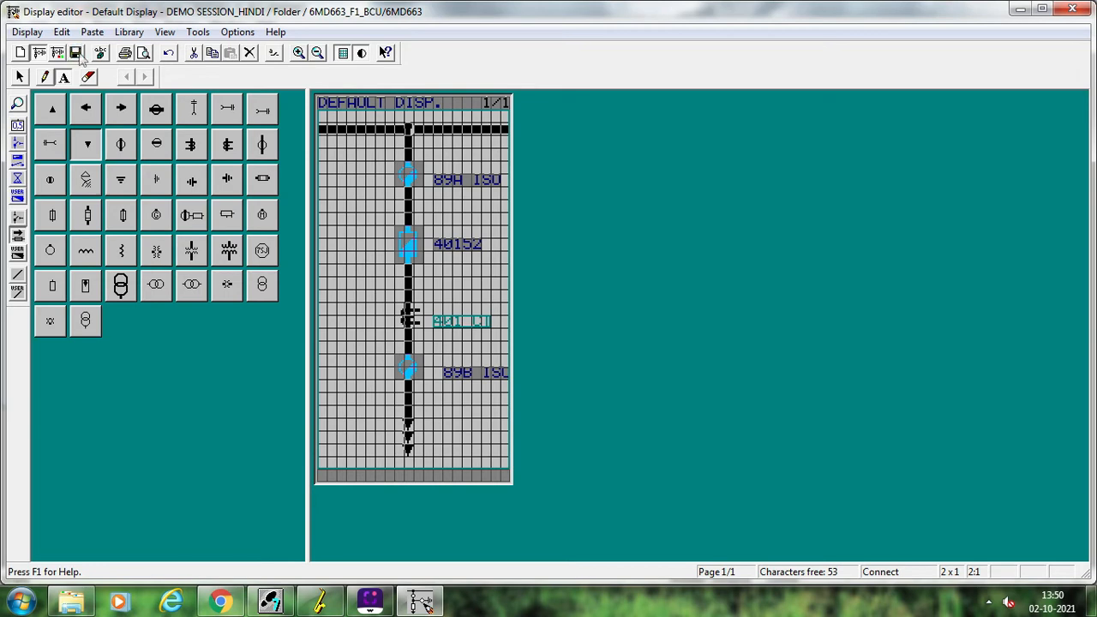
{"action": "left_click", "coordinate": [33, 34]}
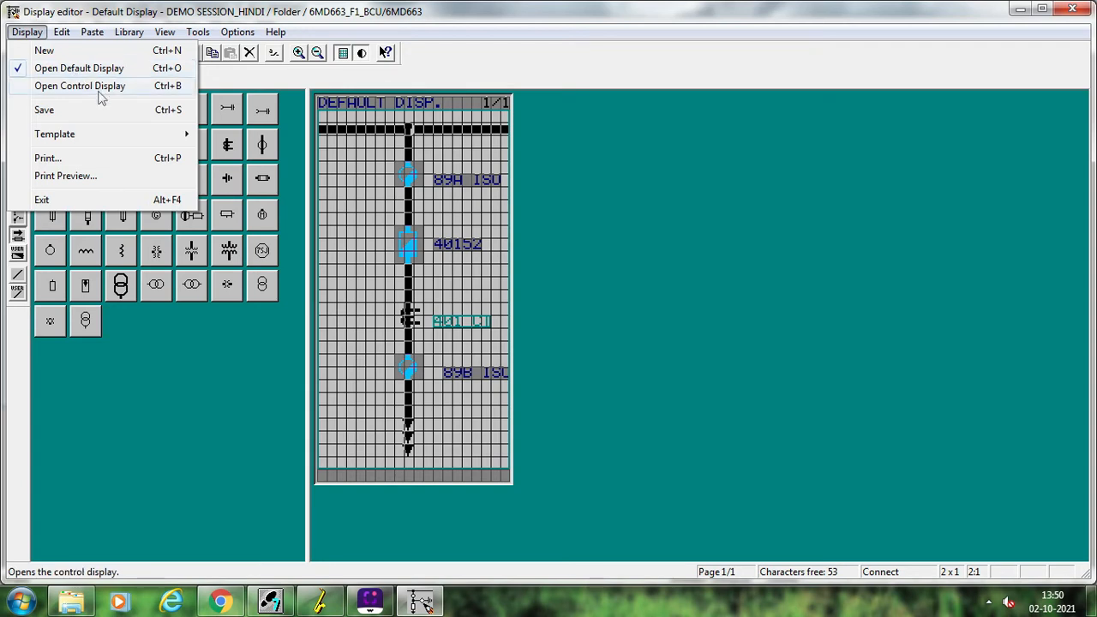
{"action": "left_click", "coordinate": [161, 407]}
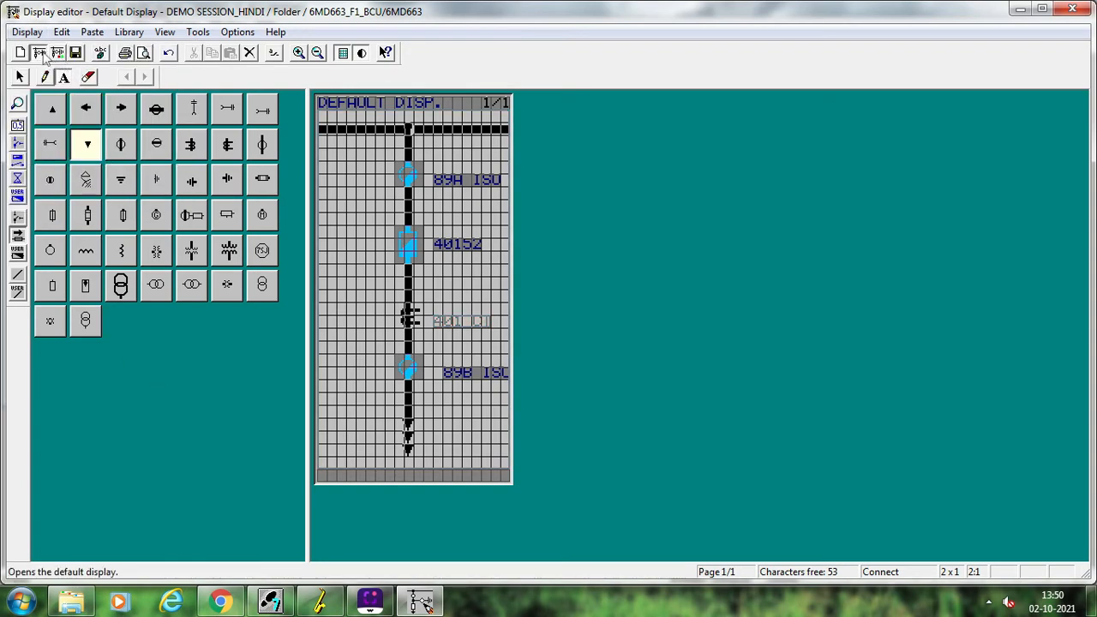
{"action": "left_click", "coordinate": [57, 53]}
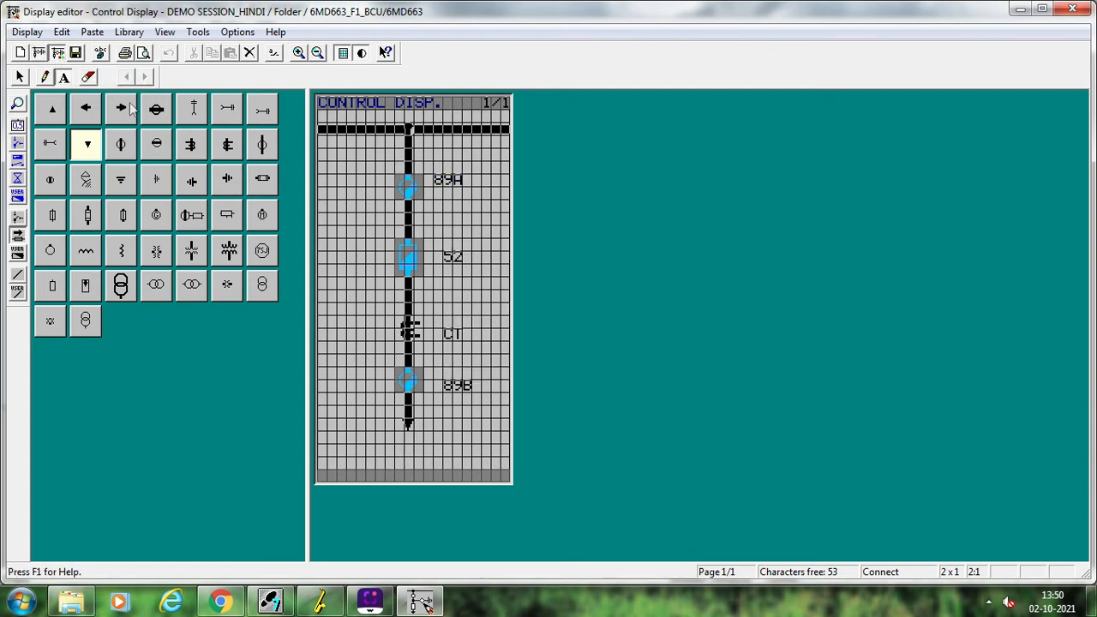
{"action": "left_click", "coordinate": [62, 31]}
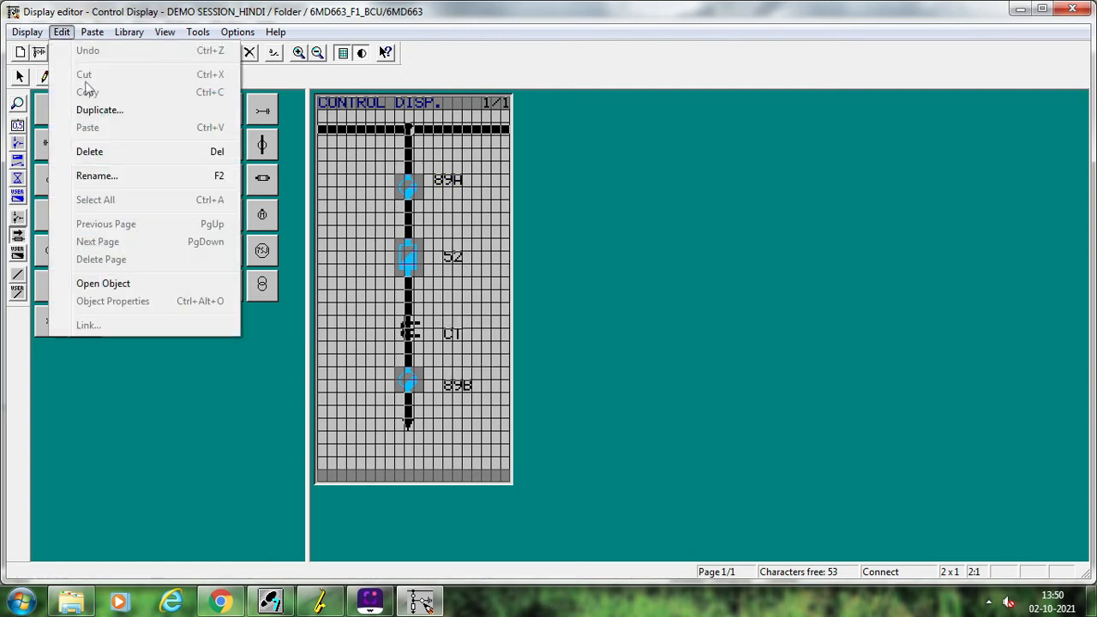
{"action": "left_click", "coordinate": [379, 295]}
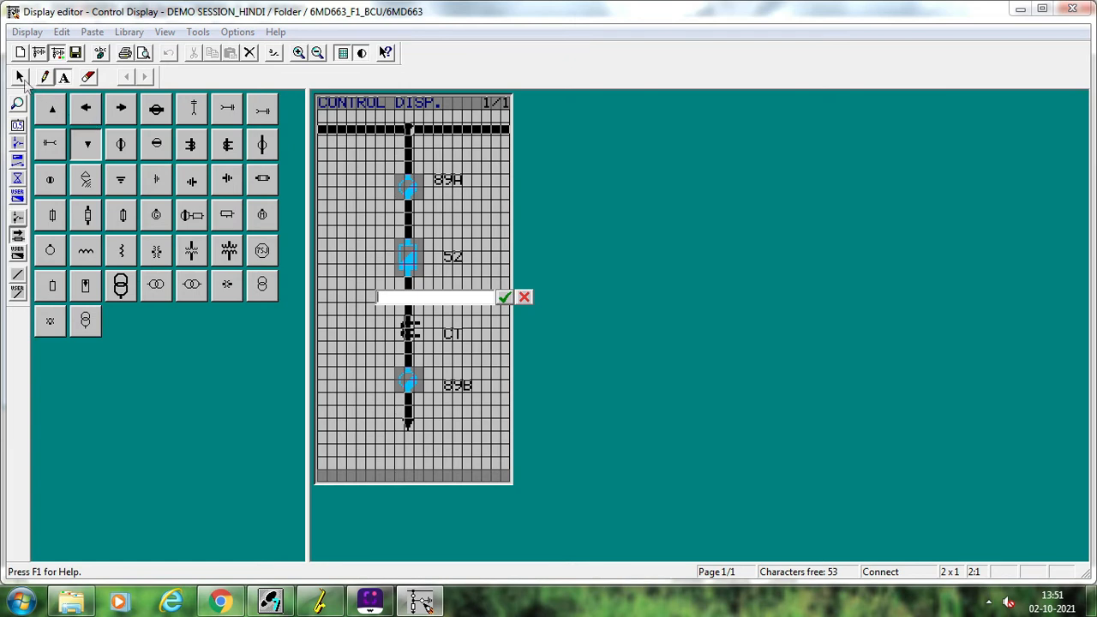
{"action": "left_click", "coordinate": [523, 297]}
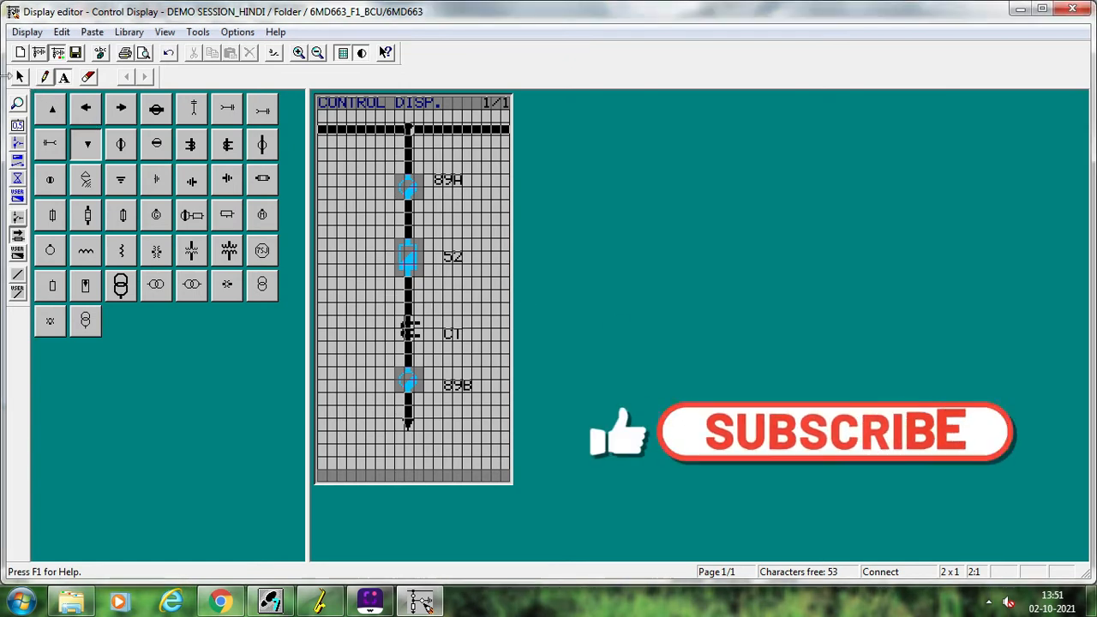
Select all elements of the existing control display diagram and delete them.
{"action": "left_click", "coordinate": [62, 34]}
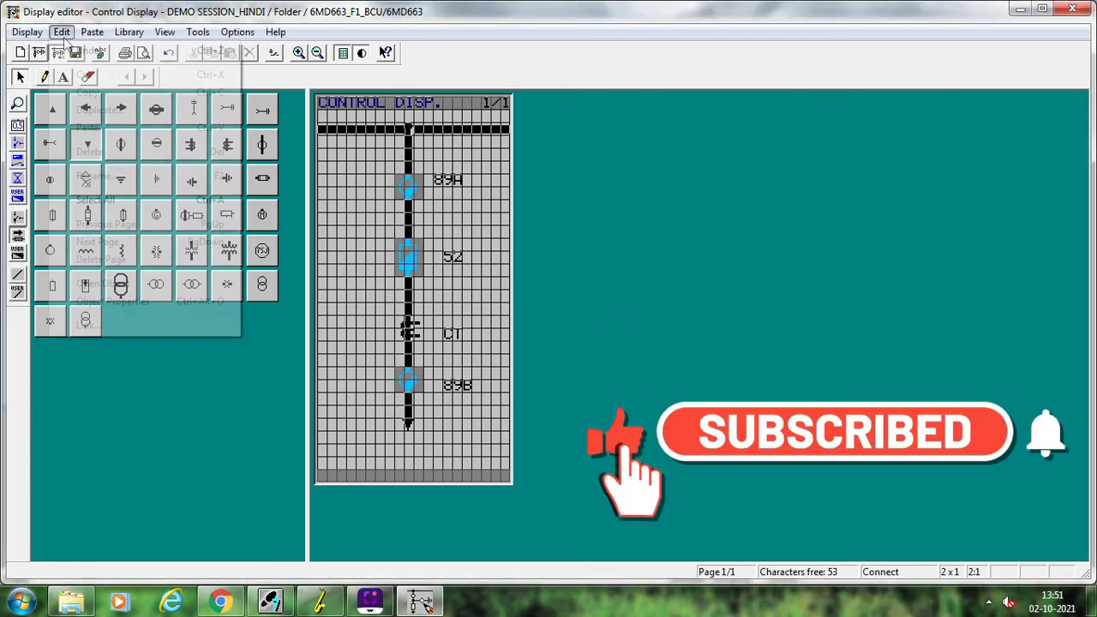
{"action": "left_click", "coordinate": [121, 203]}
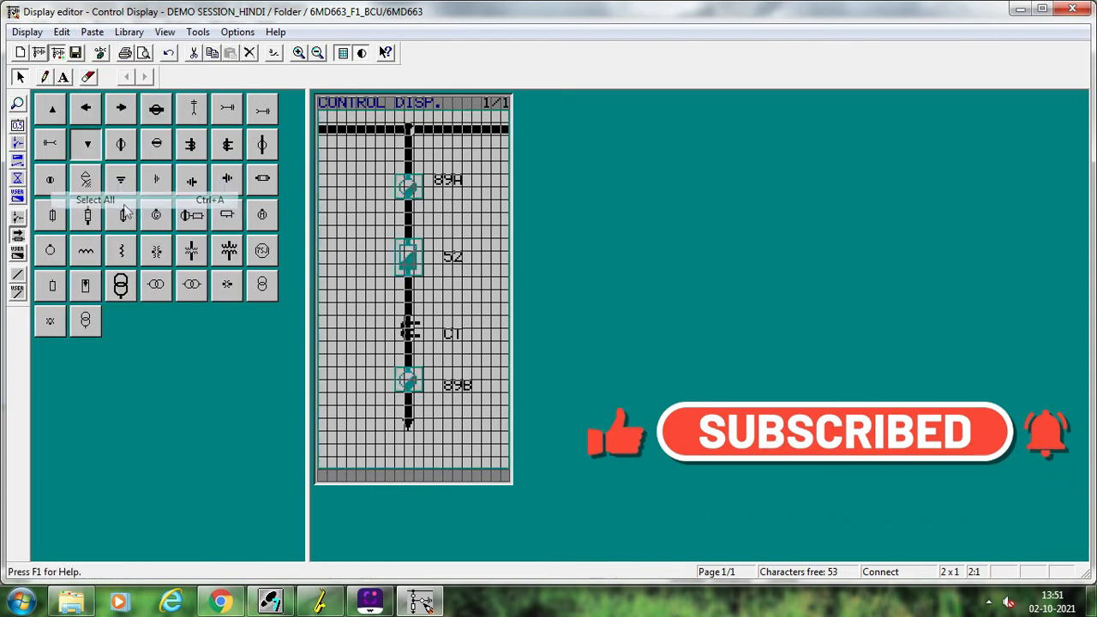
{"action": "key", "text": "Delete"}
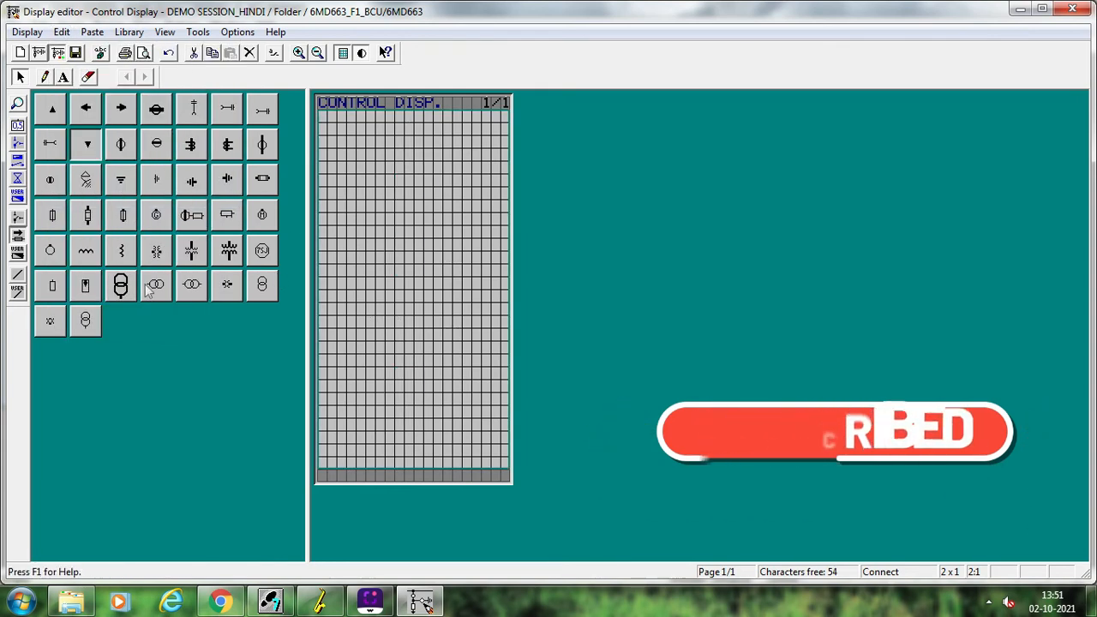
Draw a thick L 5h busbar across the full width of row 3 in the control display.
{"action": "left_click", "coordinate": [16, 288]}
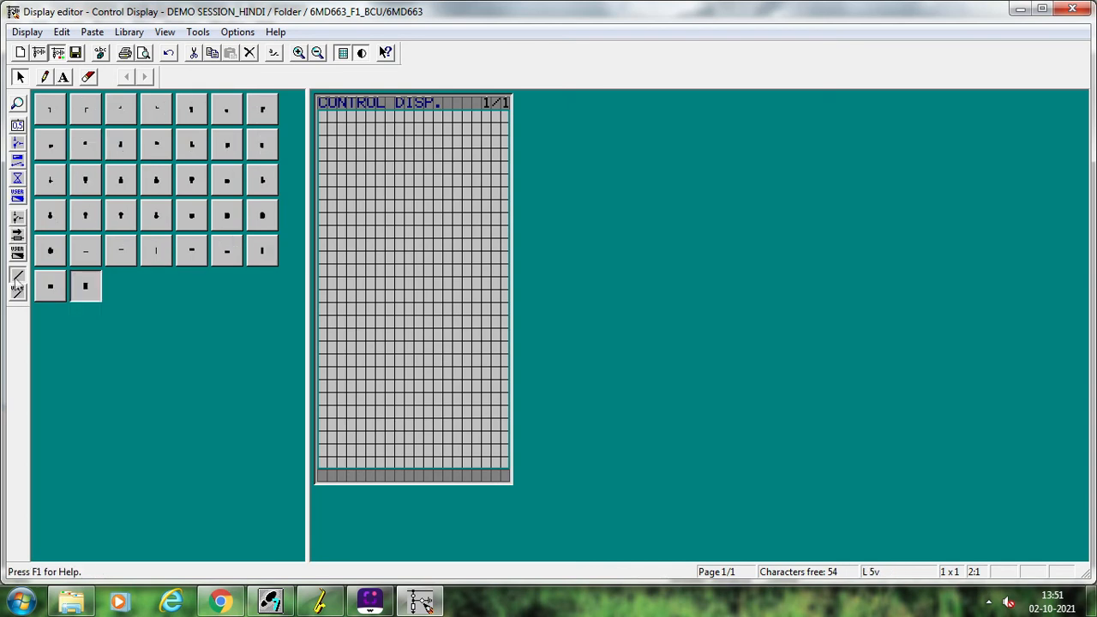
{"action": "left_click", "coordinate": [51, 286]}
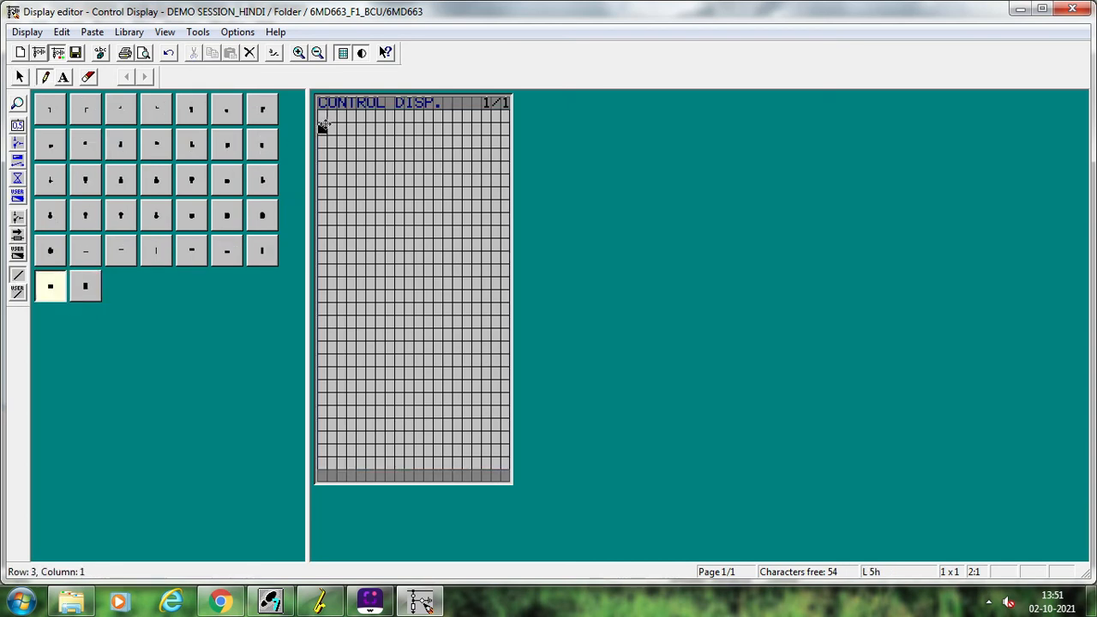
{"action": "left_click_drag", "start_coordinate": [324, 127], "coordinate": [506, 137]}
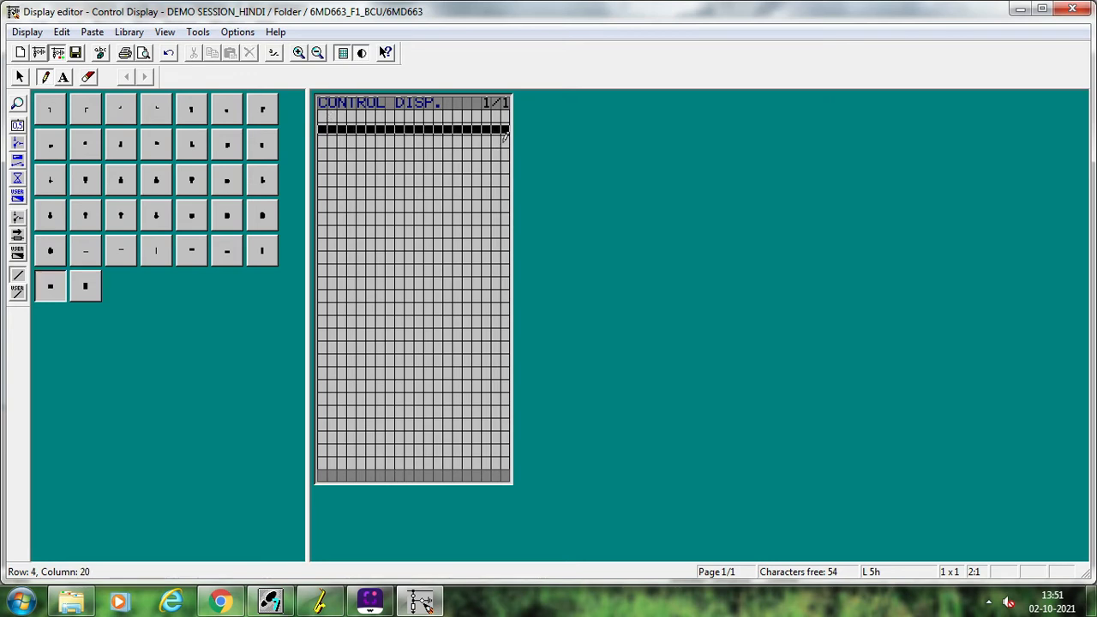
Place a C 3u1l junction on the busbar at column 10 and draw a thick L 5v line down through rows 4 and 5.
{"action": "left_click", "coordinate": [88, 209]}
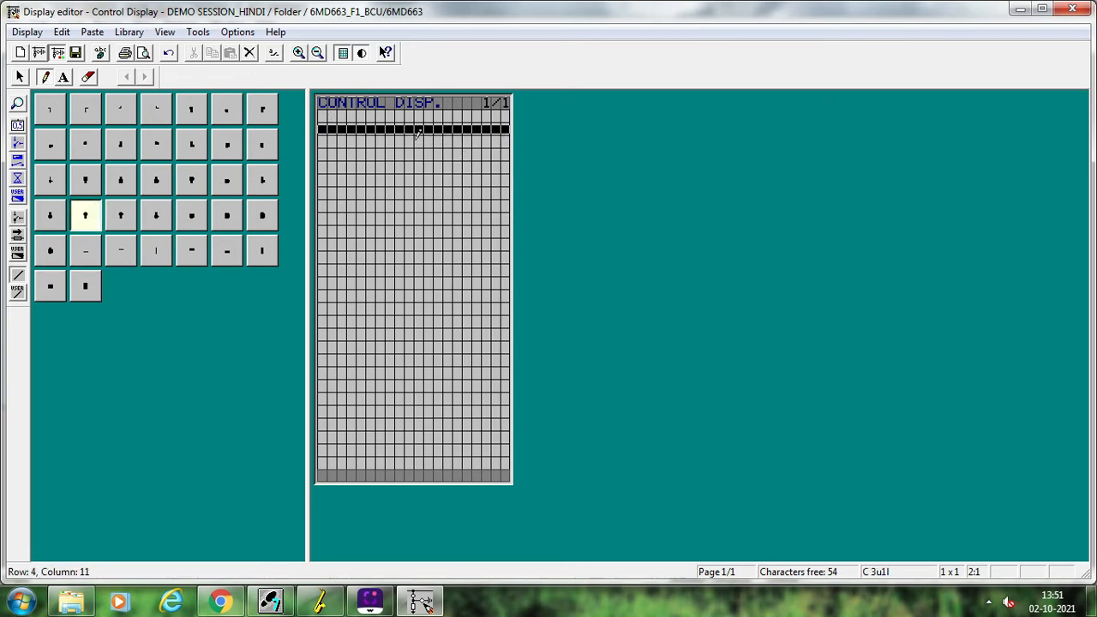
{"action": "left_click", "coordinate": [410, 129]}
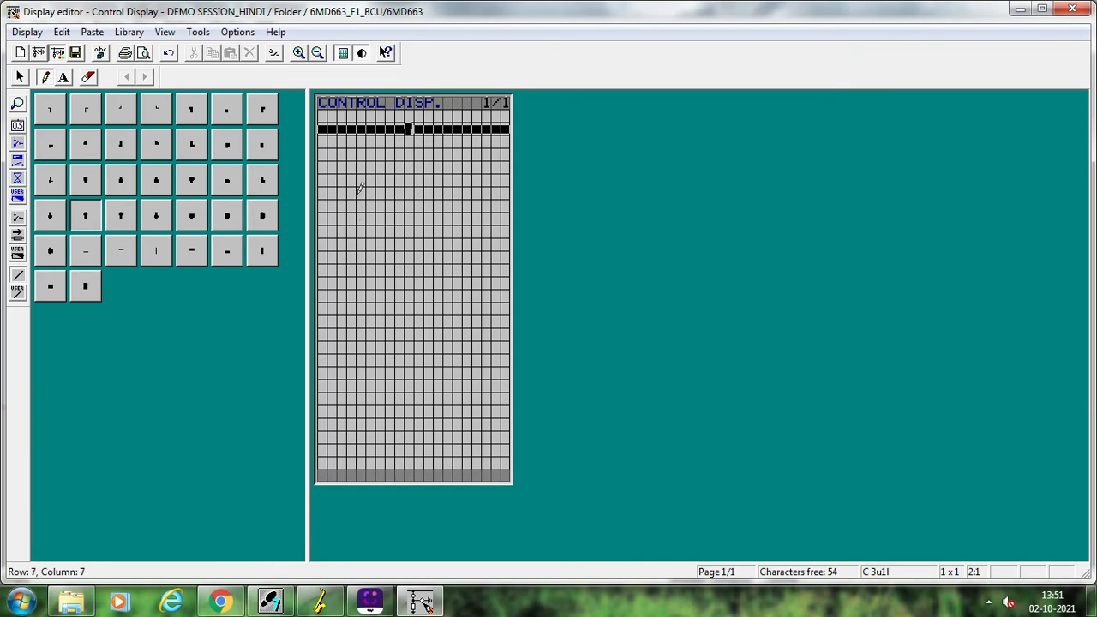
{"action": "left_click", "coordinate": [90, 282]}
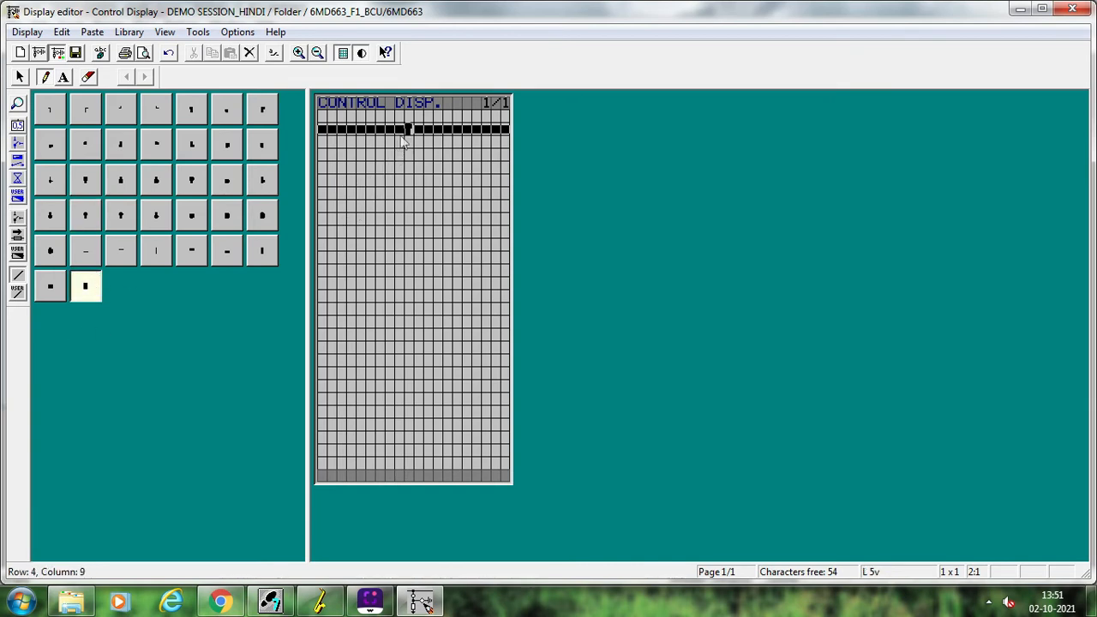
{"action": "left_click", "coordinate": [408, 142]}
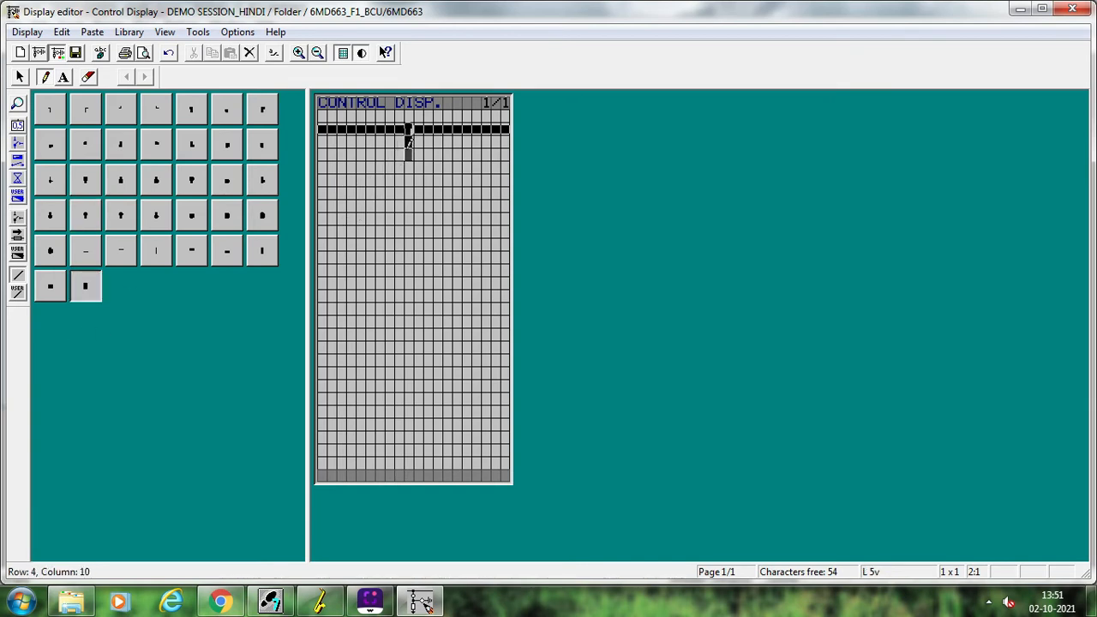
{"action": "left_click", "coordinate": [408, 154]}
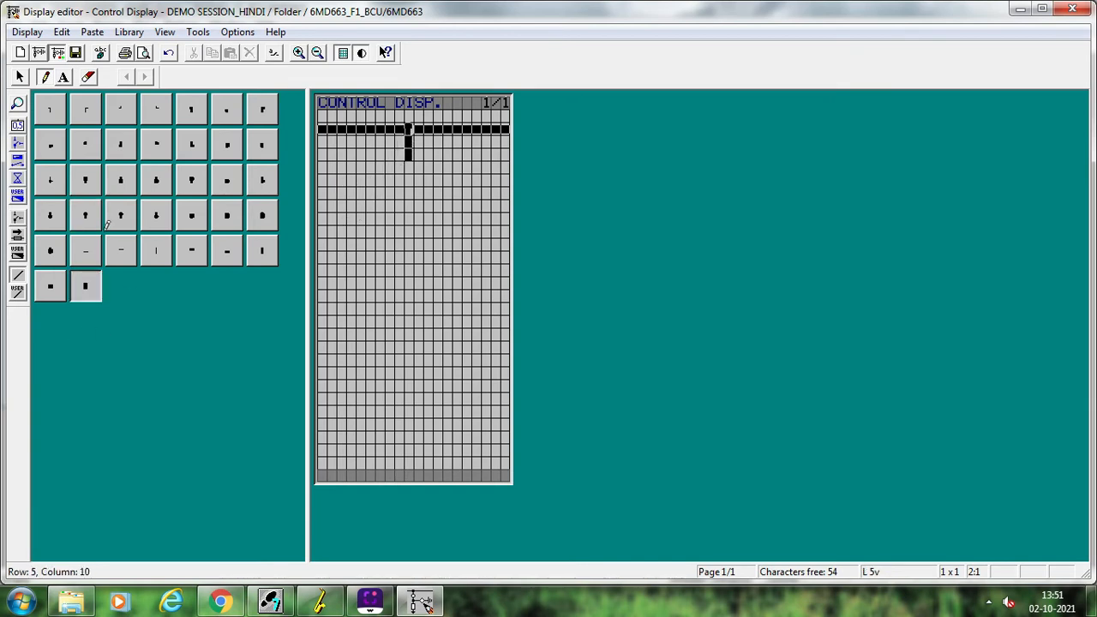
Place an Earth/Disconnect symbol directly below the vertical line and link it to control device 89A of type CF_D2, without label text.
{"action": "left_click", "coordinate": [18, 163]}
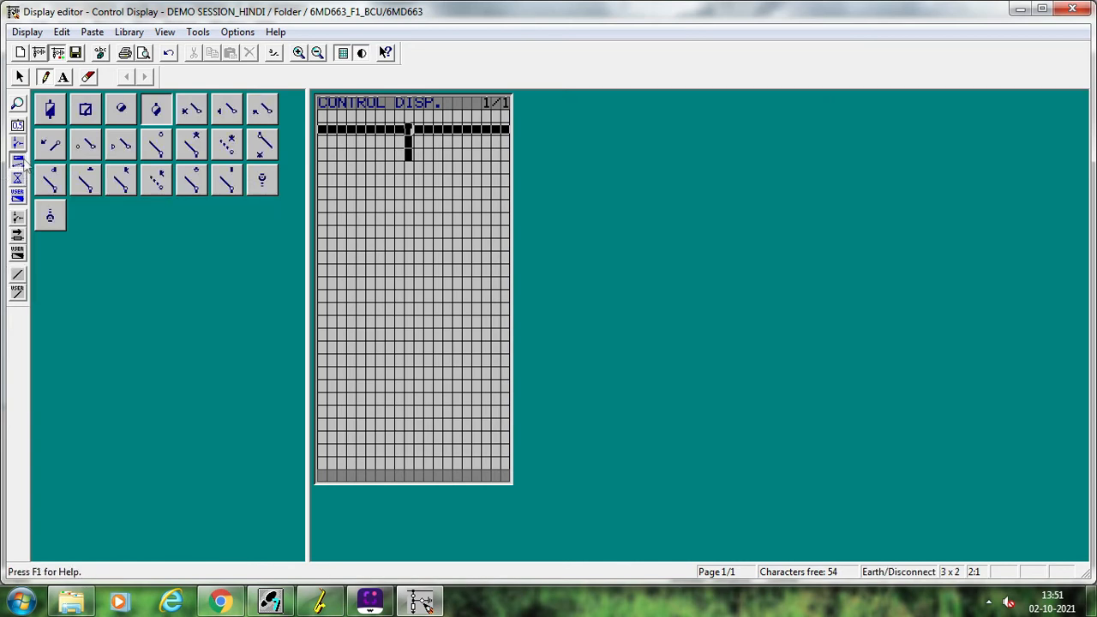
{"action": "left_click", "coordinate": [157, 120]}
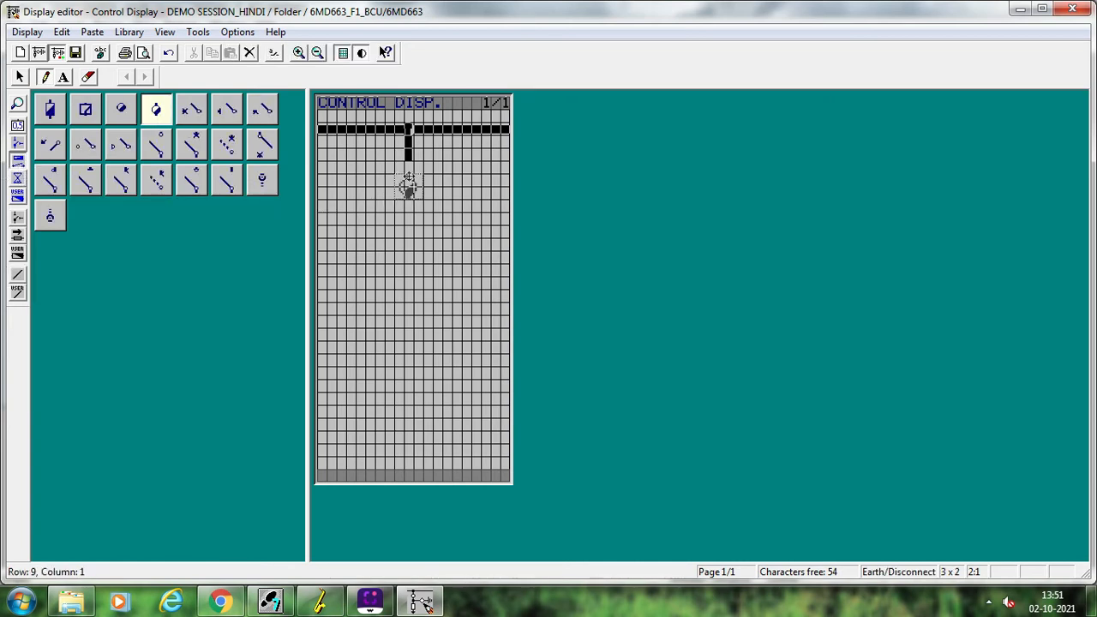
{"action": "left_click", "coordinate": [408, 171]}
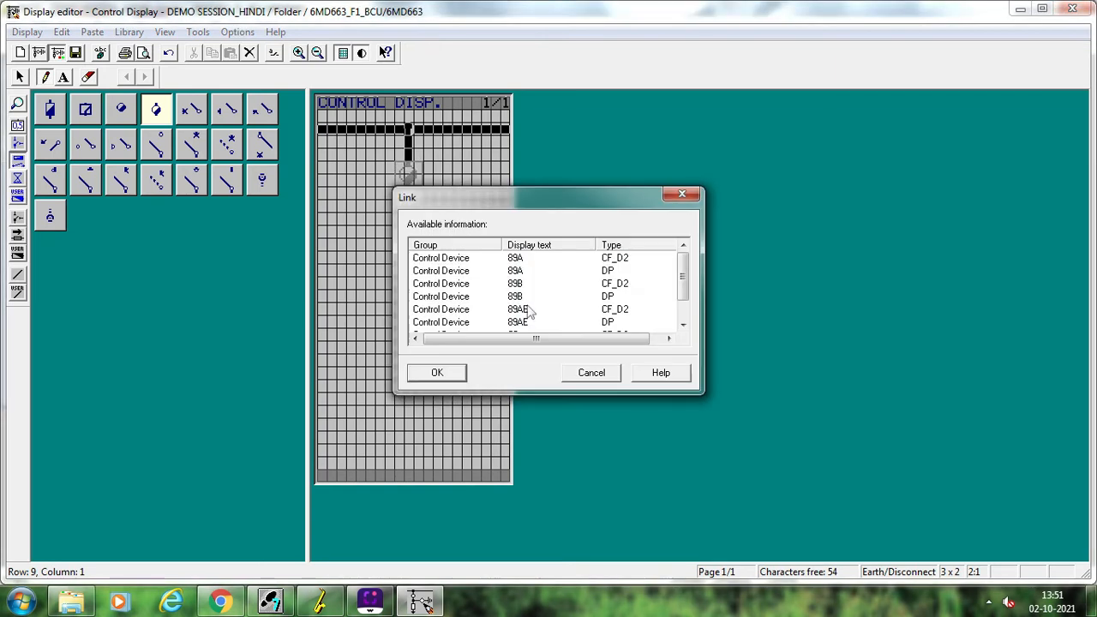
{"action": "left_click", "coordinate": [525, 261]}
{"action": "left_click", "coordinate": [436, 374]}
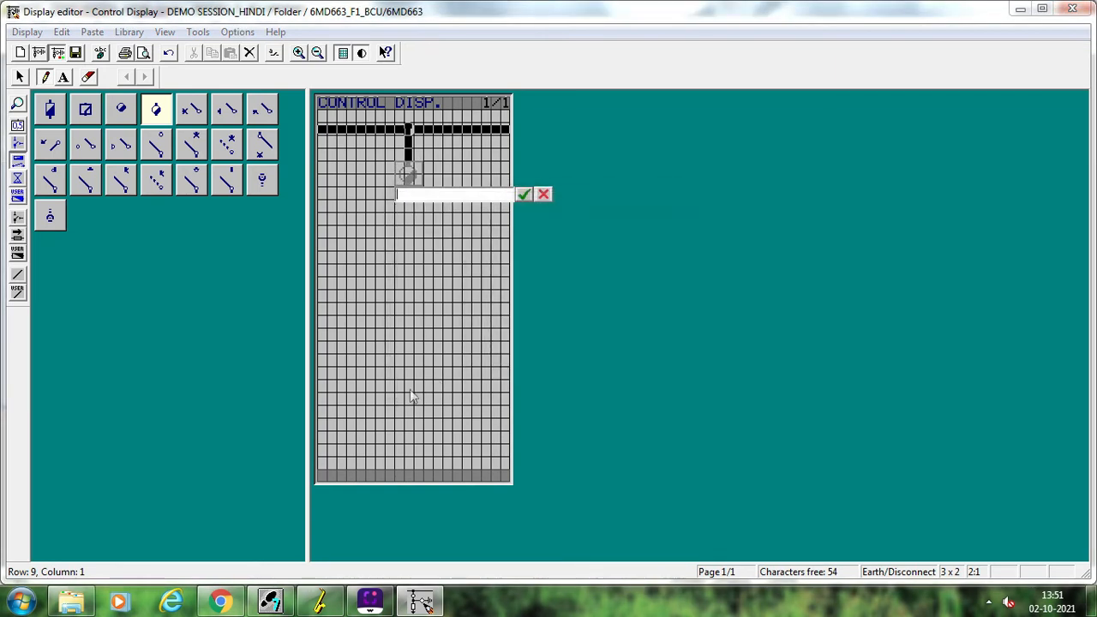
{"action": "left_click", "coordinate": [536, 196]}
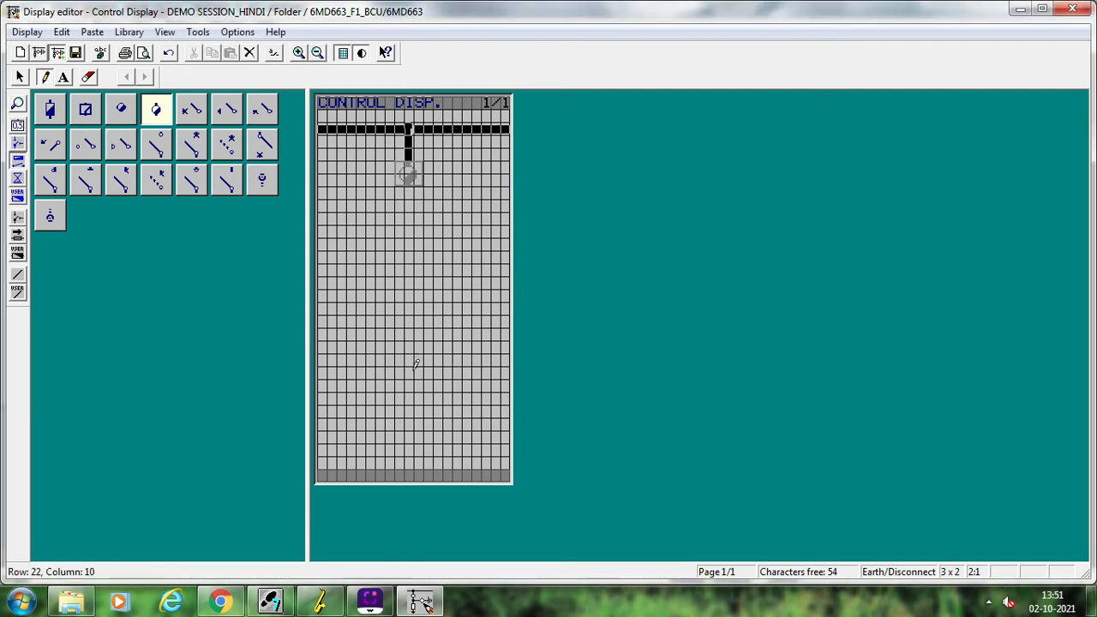
Place a second Earth/Disconnect symbol in column 10 around row 23, linked to control device 89B of type CF_D2, without label text.
{"action": "left_click", "coordinate": [410, 378]}
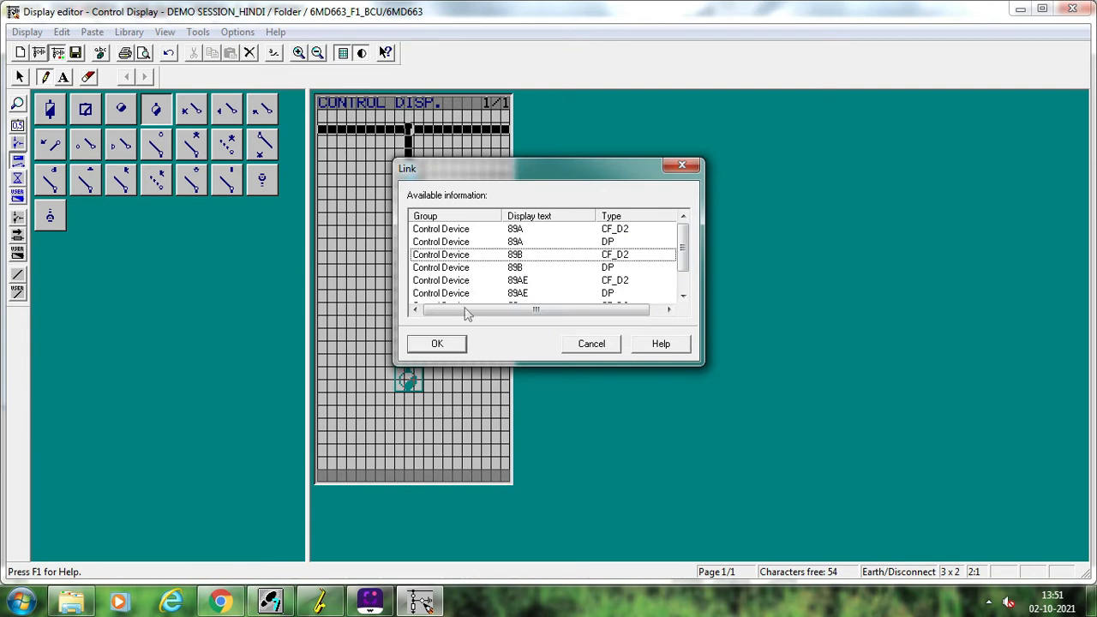
{"action": "left_click", "coordinate": [439, 344]}
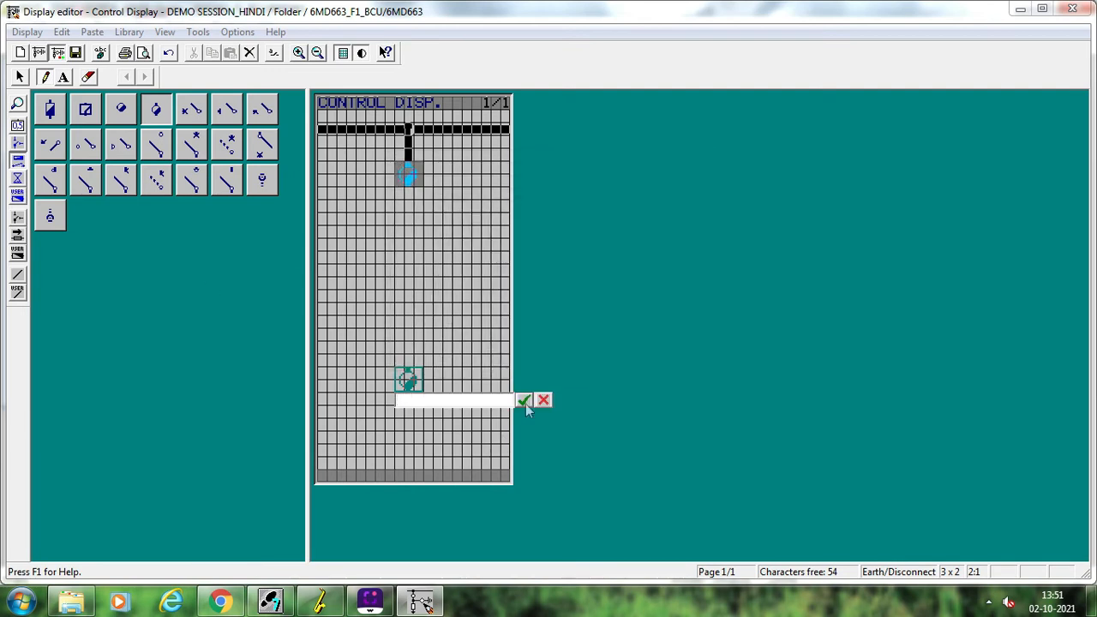
{"action": "left_click", "coordinate": [543, 401]}
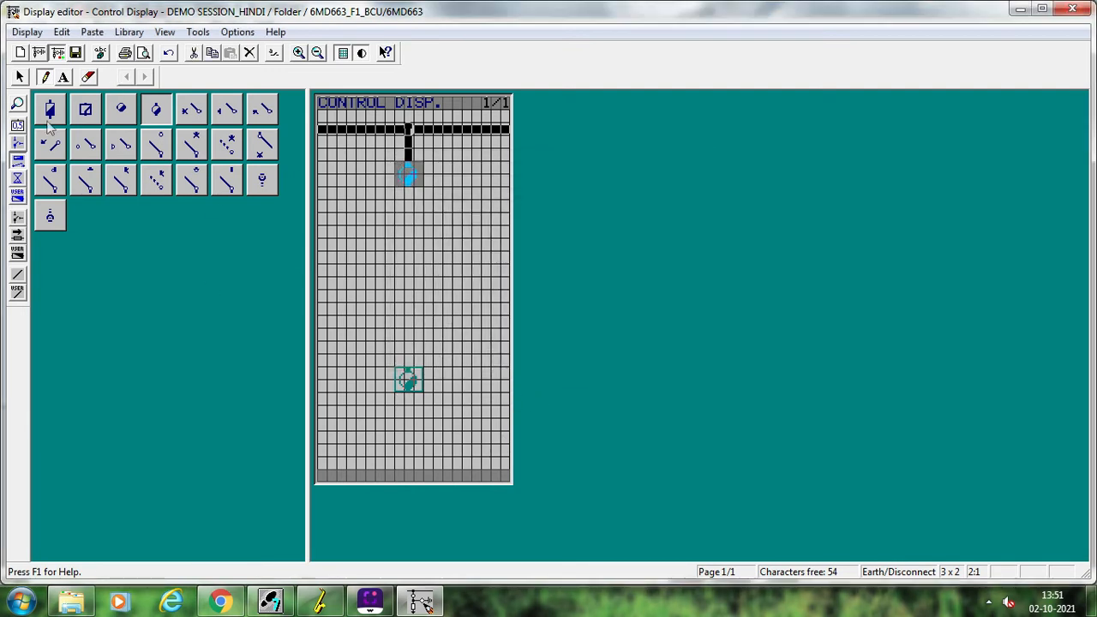
Place a CB symbol below the upper disconnector and link it to control device CB of type CF_D2, without label text.
{"action": "left_click", "coordinate": [48, 120]}
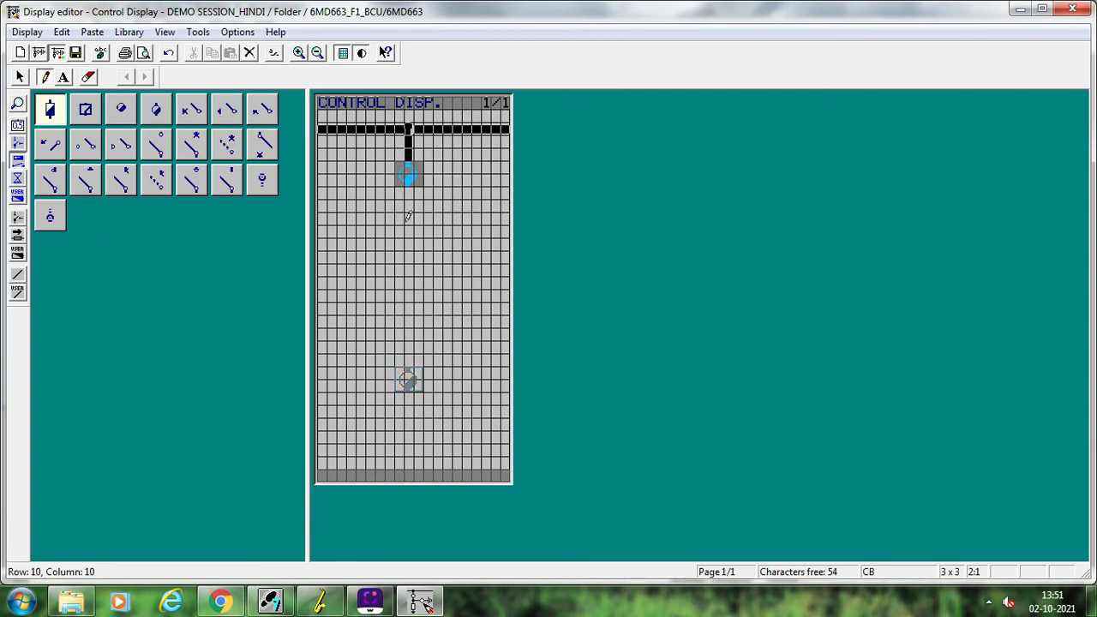
{"action": "left_click", "coordinate": [409, 217]}
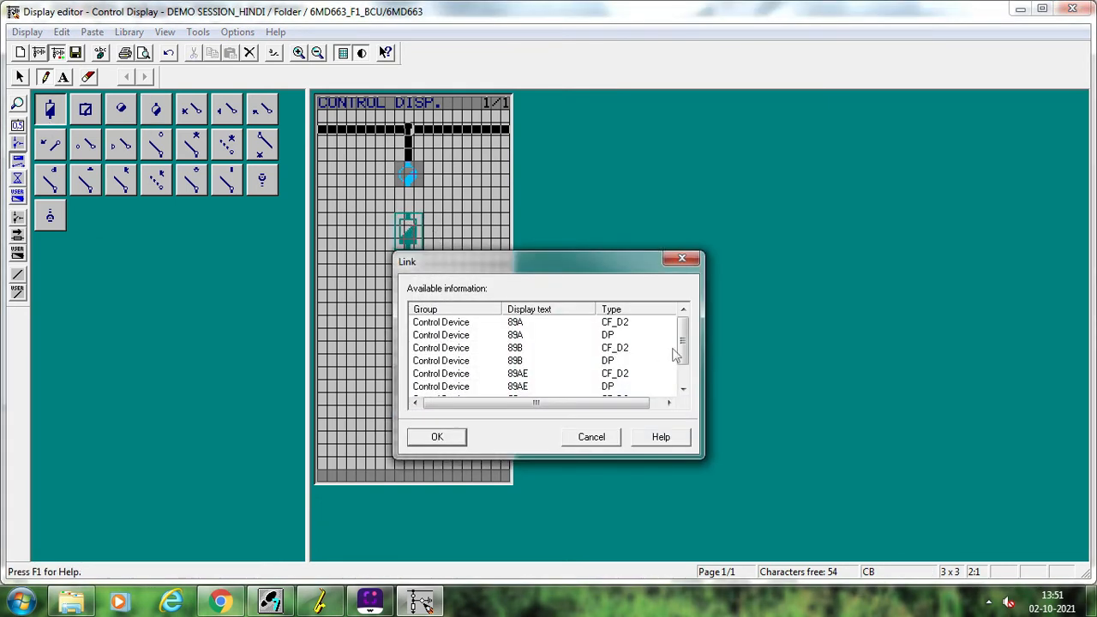
{"action": "scroll", "coordinate": [682, 358], "scroll_direction": "down", "scroll_amount": 2}
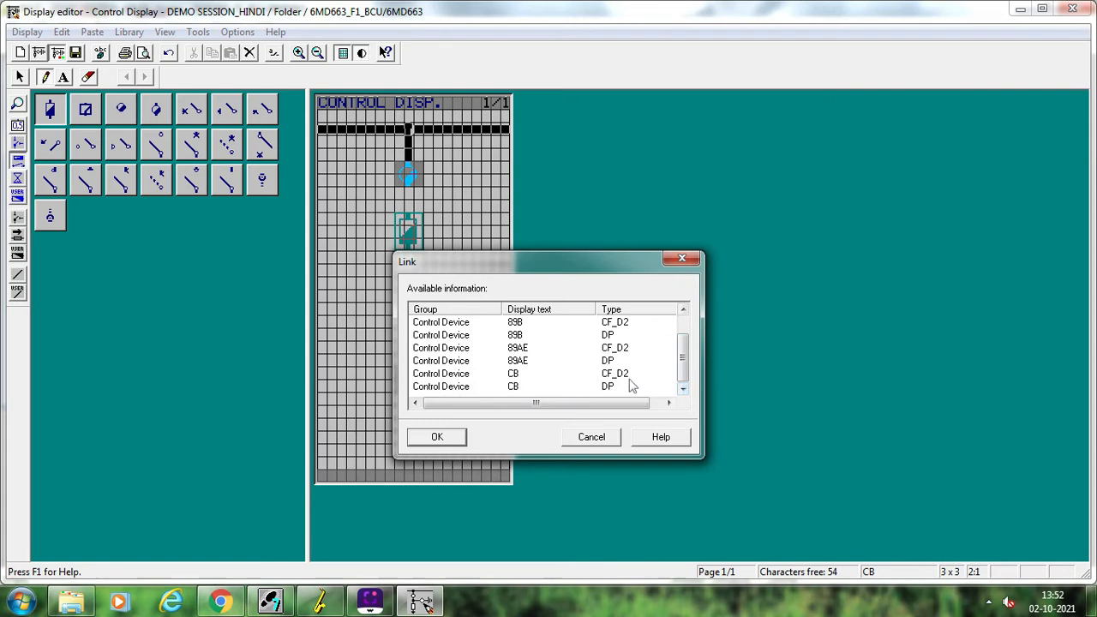
{"action": "left_click", "coordinate": [630, 377]}
{"action": "left_click", "coordinate": [435, 437]}
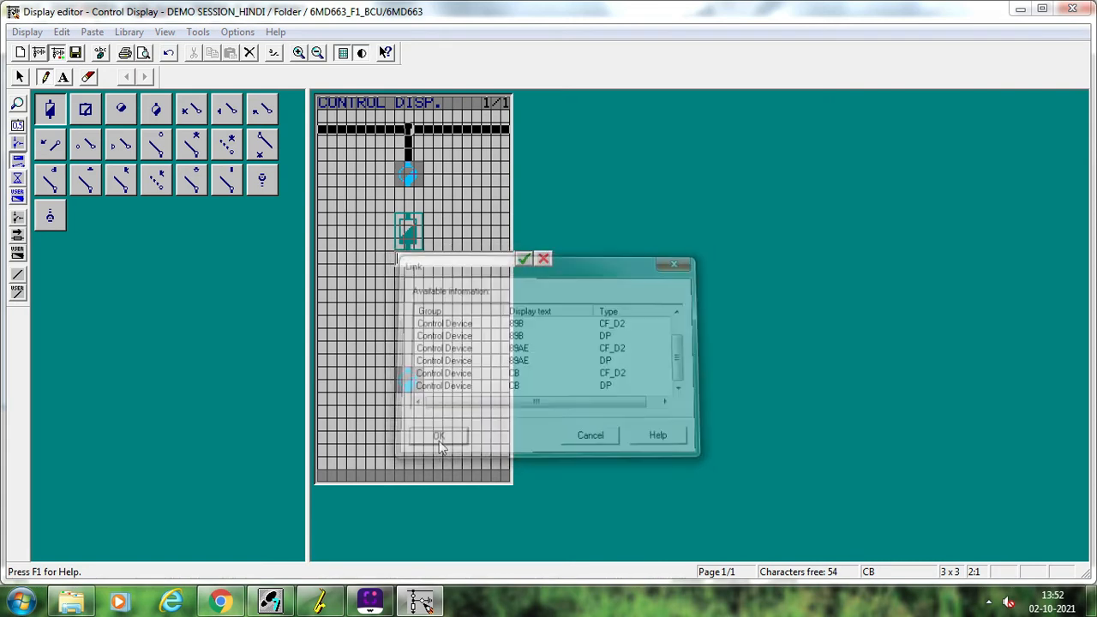
{"action": "left_click", "coordinate": [543, 259]}
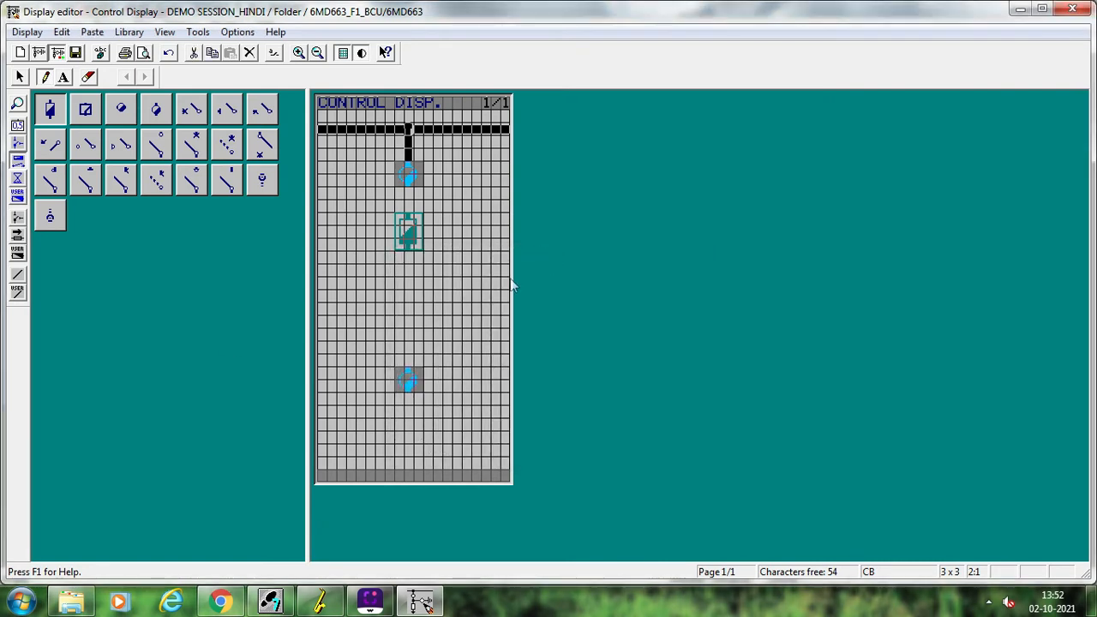
Place a CT right symbol in column 10 between the circuit breaker and the lower disconnector.
{"action": "left_click", "coordinate": [17, 234]}
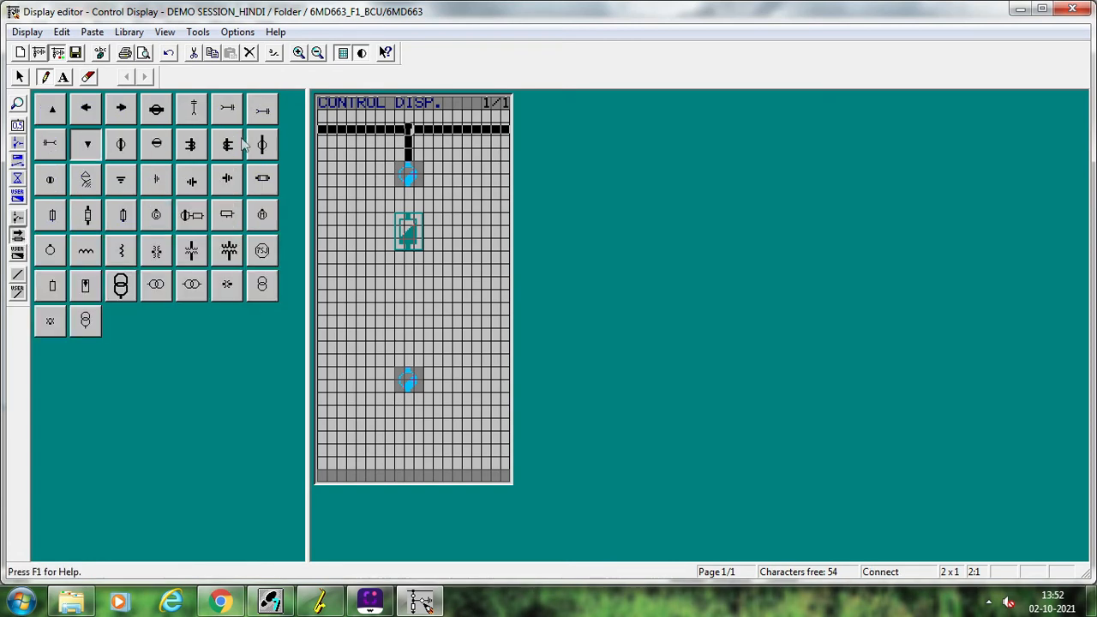
{"action": "left_click", "coordinate": [238, 146]}
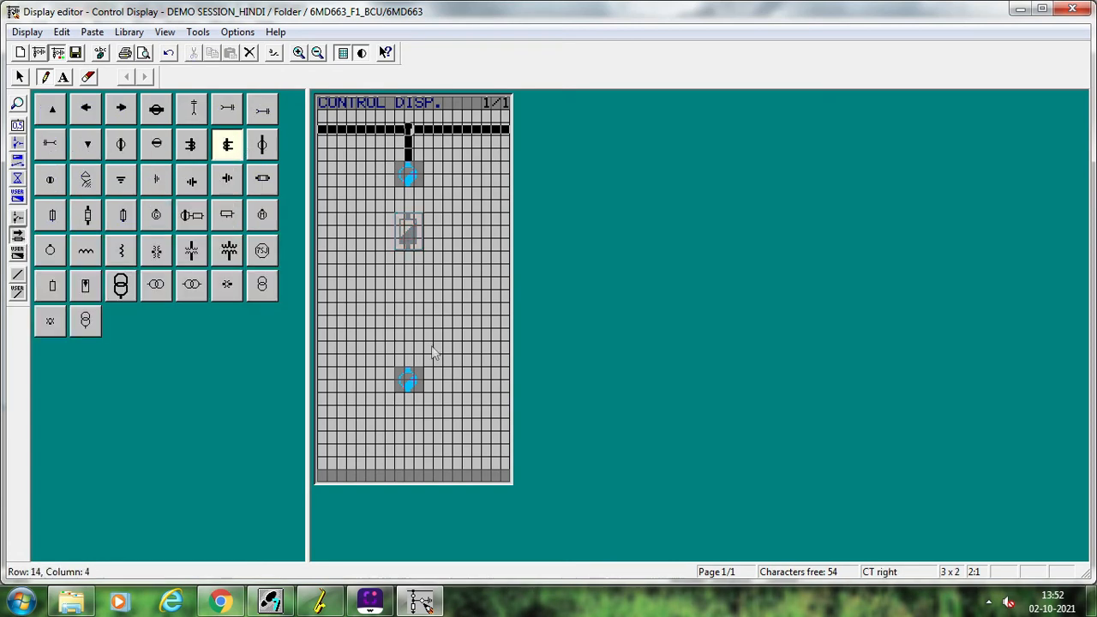
{"action": "left_click", "coordinate": [411, 306]}
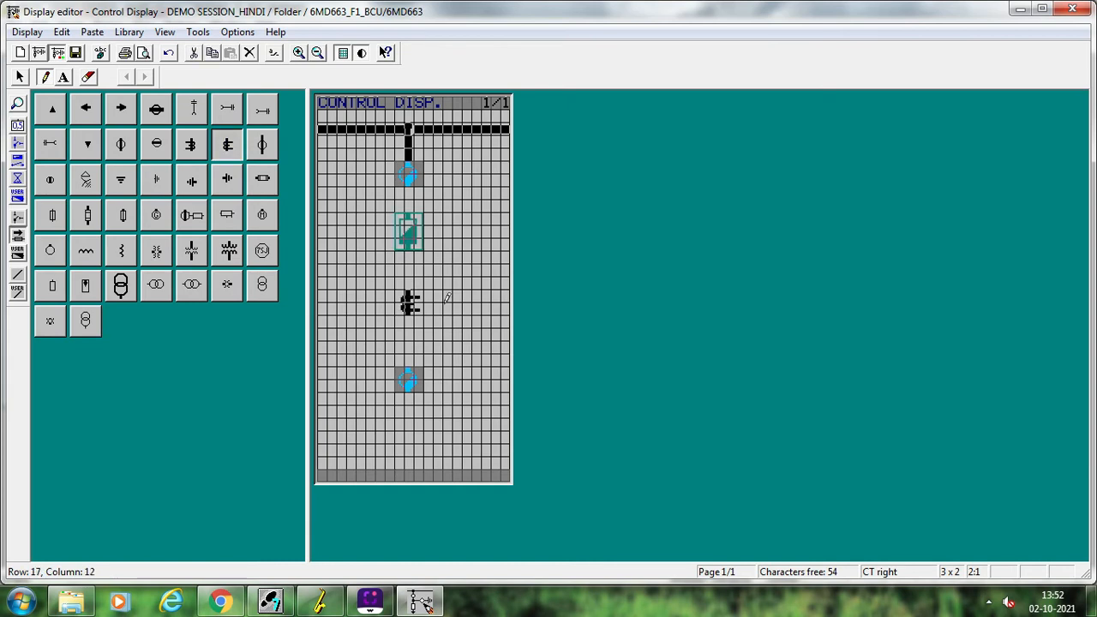
Connect the disconnectors, circuit breaker and CT with thick L 5v lines and extend the line down to row 26.
{"action": "left_click", "coordinate": [23, 288]}
{"action": "left_click", "coordinate": [18, 275]}
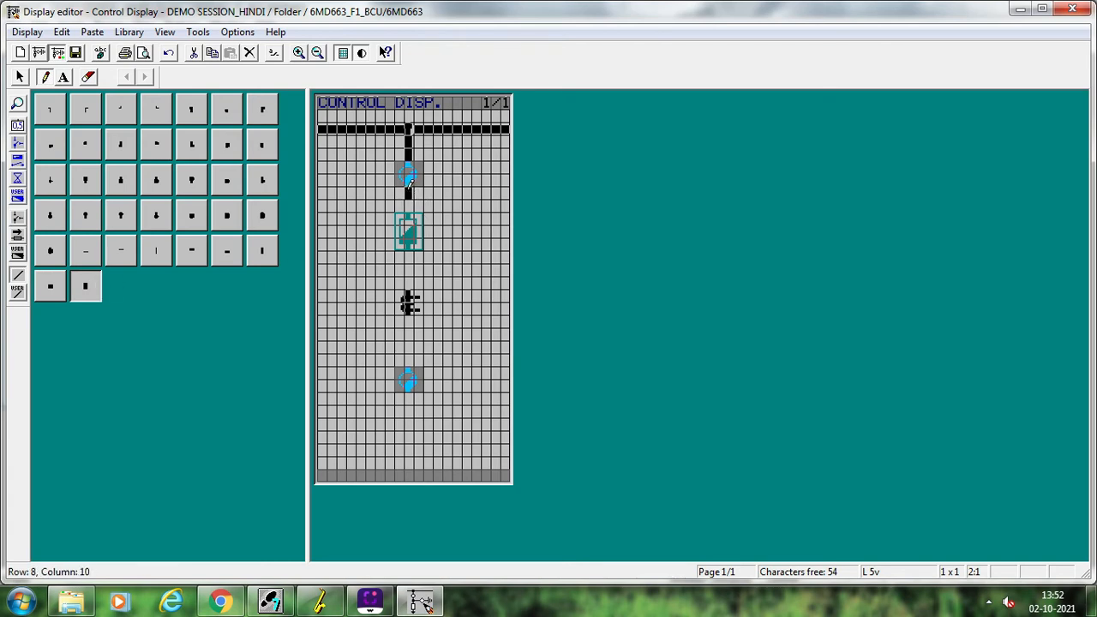
{"action": "left_click_drag", "start_coordinate": [409, 182], "coordinate": [409, 351]}
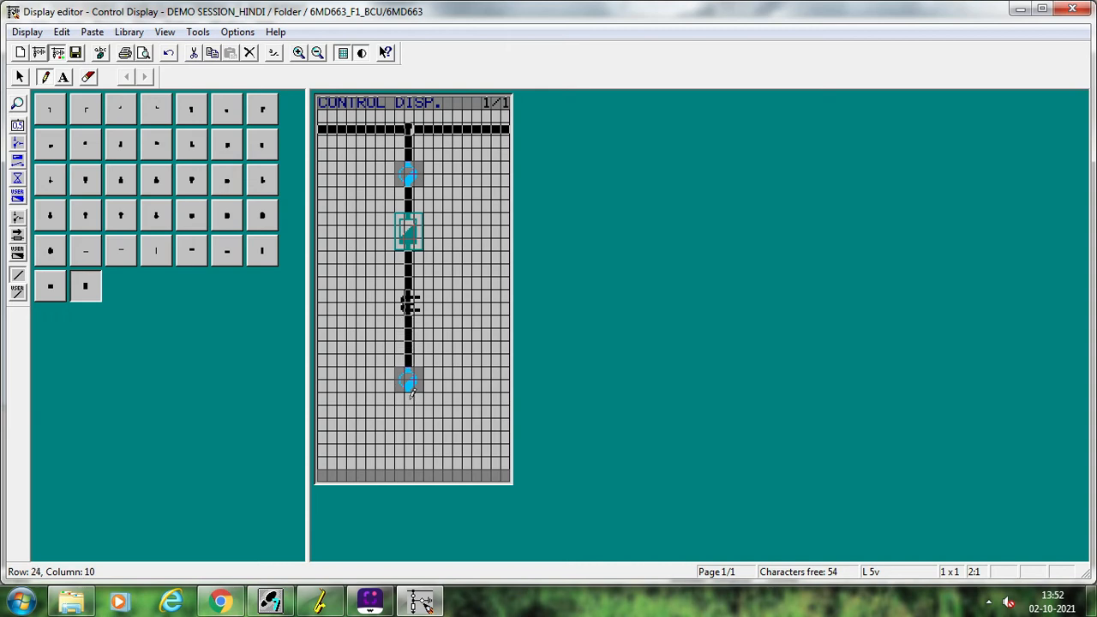
{"action": "left_click_drag", "start_coordinate": [409, 390], "coordinate": [411, 428]}
Place the downward-arrow Connect symbol at the lower end of the feeder line.
{"action": "left_click", "coordinate": [19, 234]}
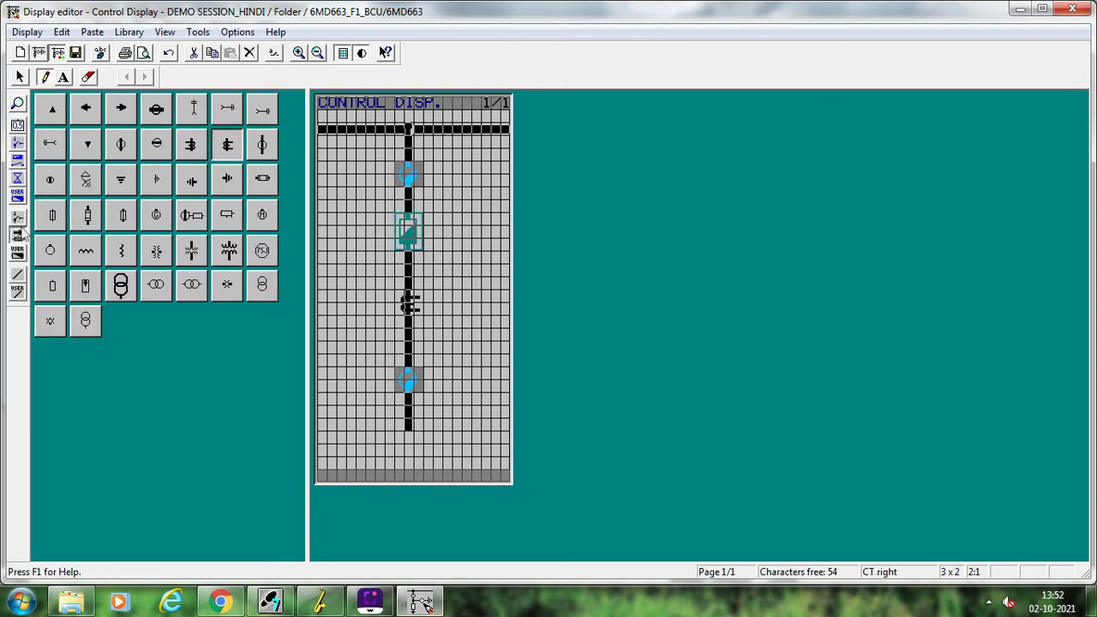
{"action": "left_click", "coordinate": [94, 148]}
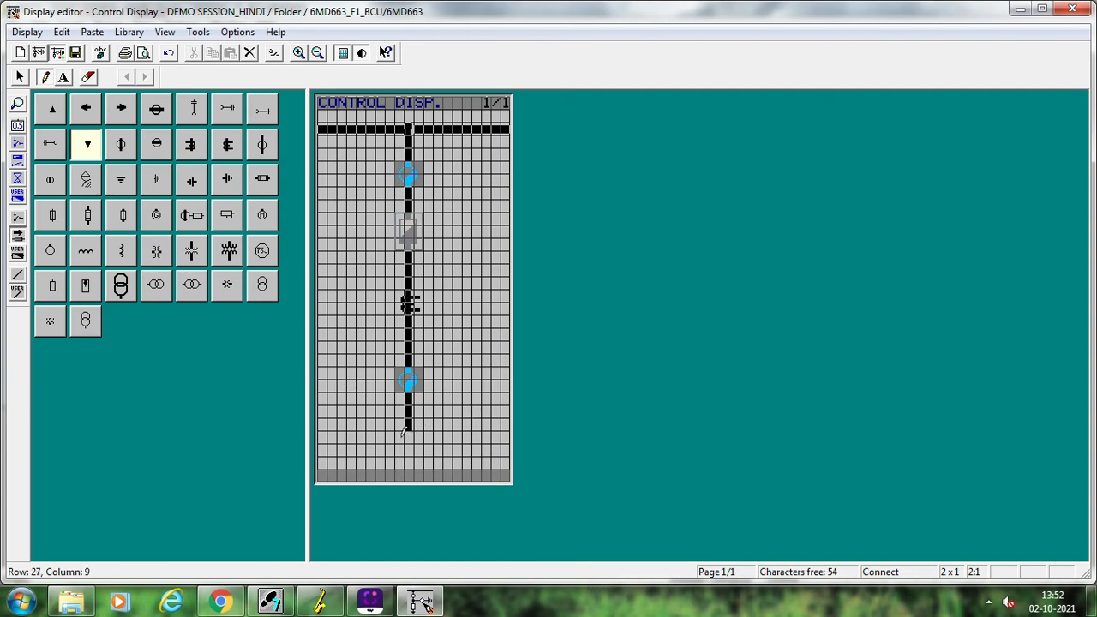
{"action": "left_click", "coordinate": [403, 434]}
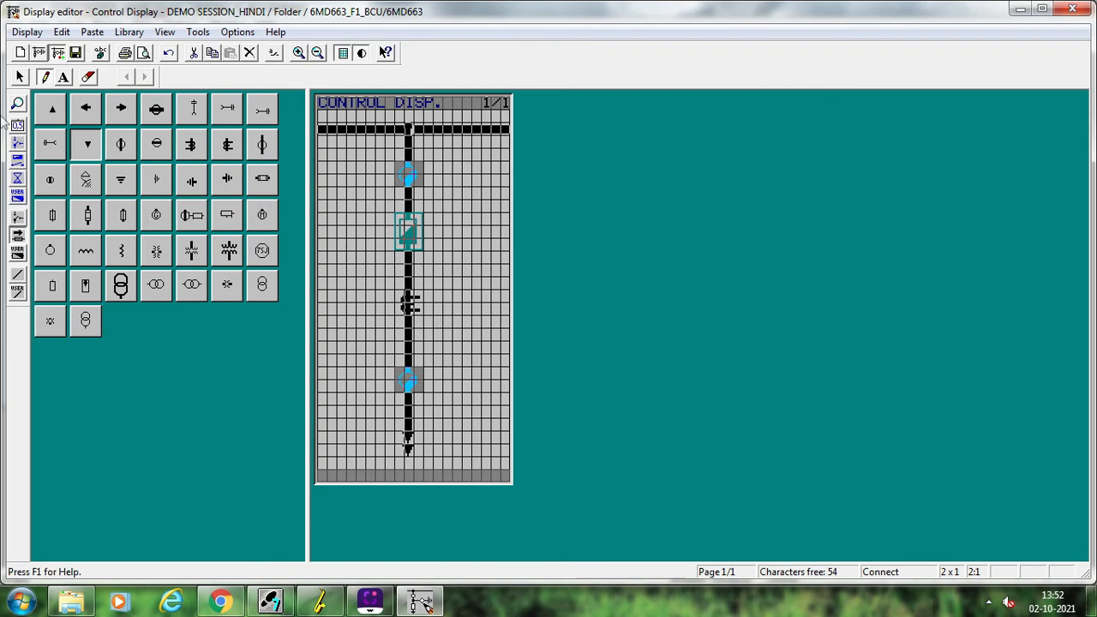
Add the text labels "89A ISO" beside the upper disconnector, "40152" beside the circuit breaker and "401CT" beside the CT symbol.
{"action": "left_click", "coordinate": [64, 77]}
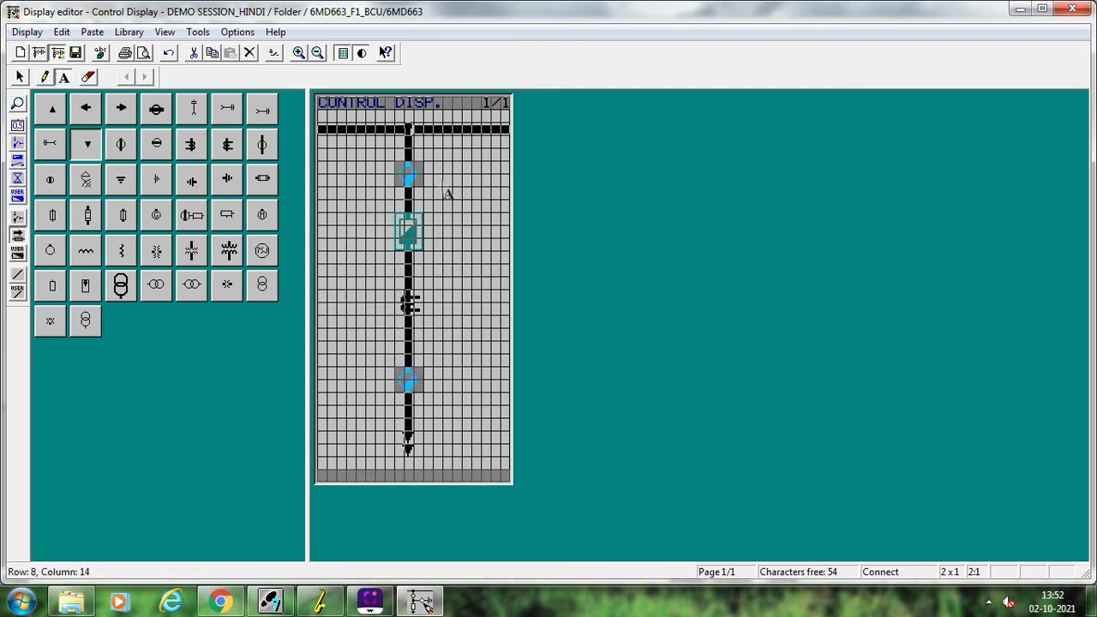
{"action": "left_click", "coordinate": [443, 180]}
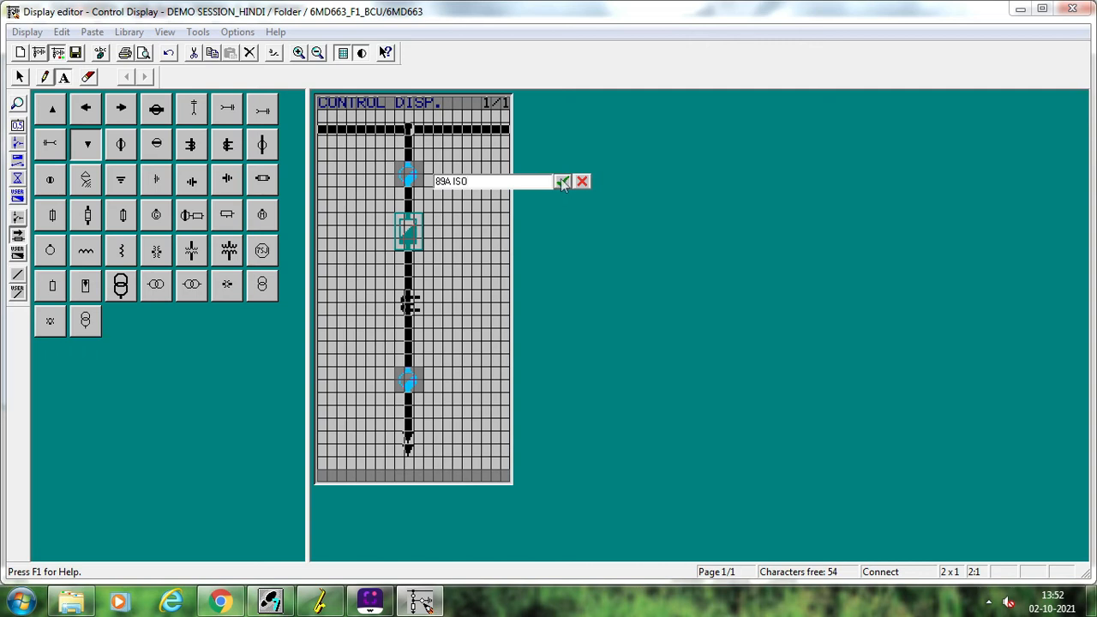
{"action": "left_click", "coordinate": [562, 183]}
{"action": "left_click", "coordinate": [446, 234]}
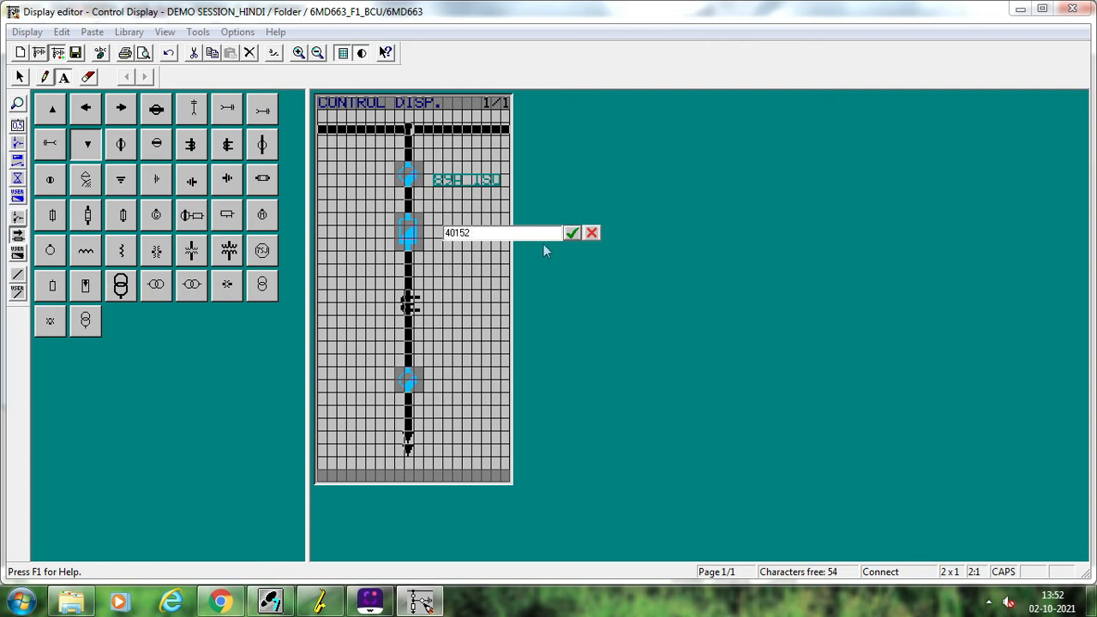
{"action": "left_click", "coordinate": [572, 233]}
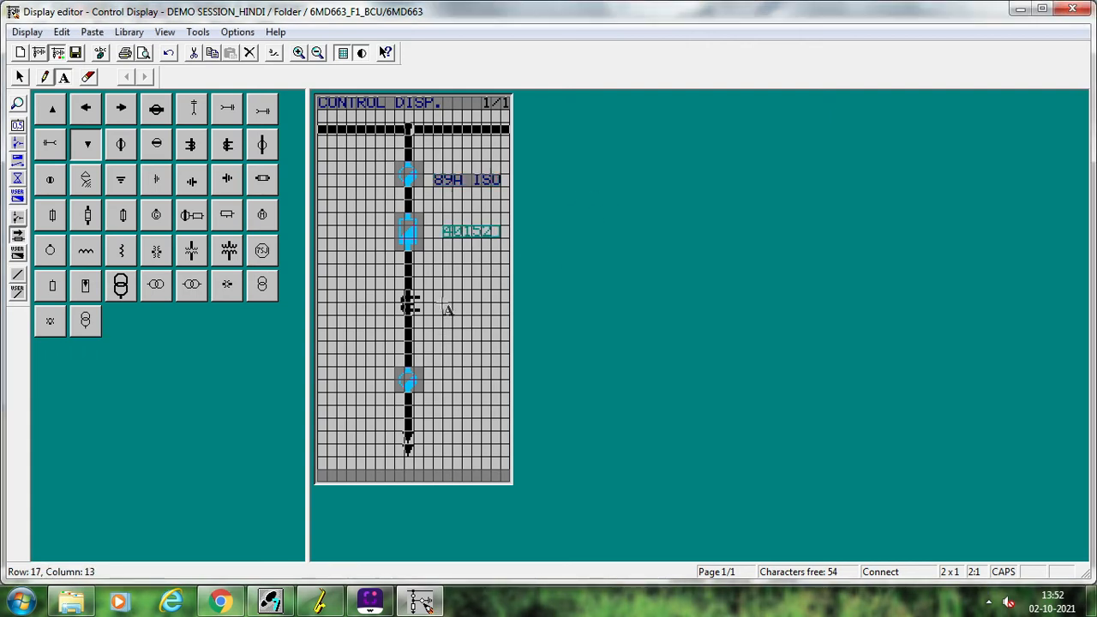
{"action": "left_click", "coordinate": [447, 309]}
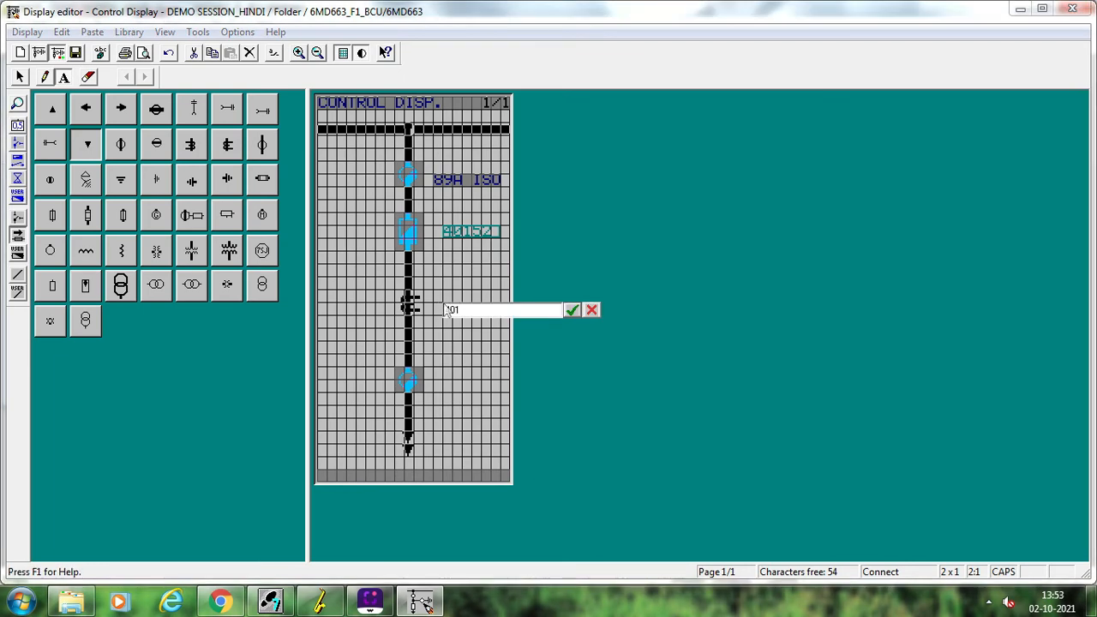
{"action": "left_click", "coordinate": [570, 314]}
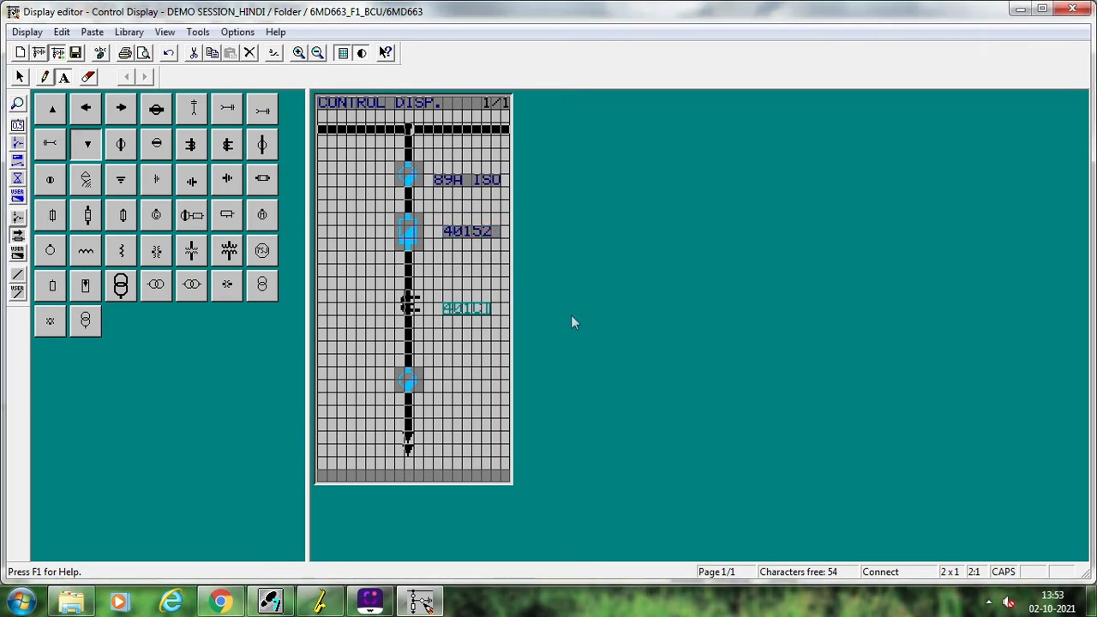
{"action": "left_click", "coordinate": [461, 387]}
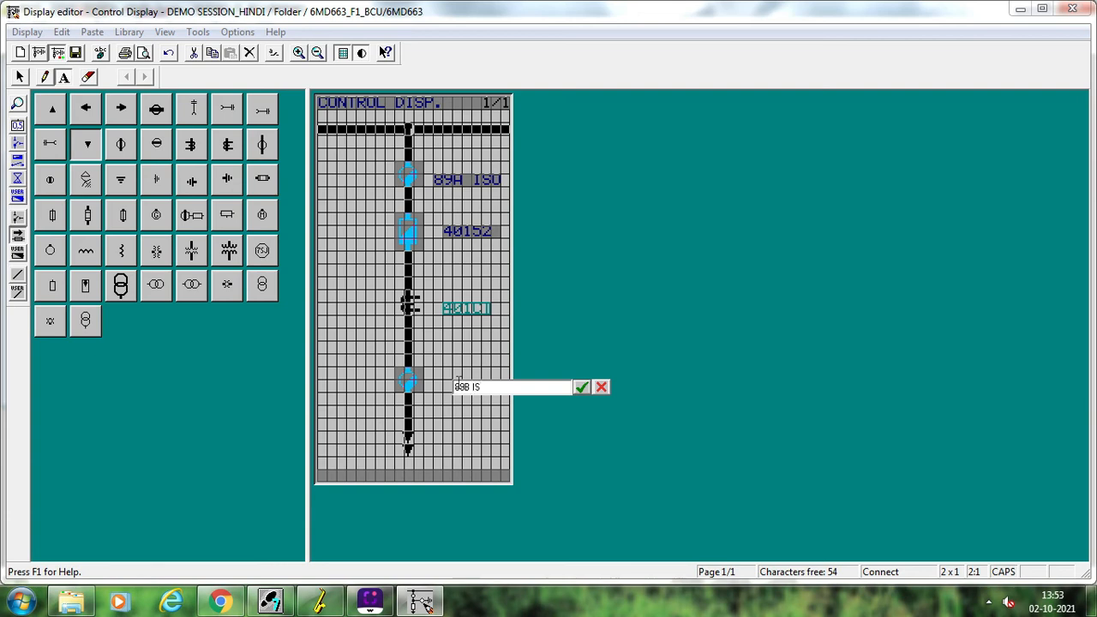
{"action": "left_click", "coordinate": [600, 389]}
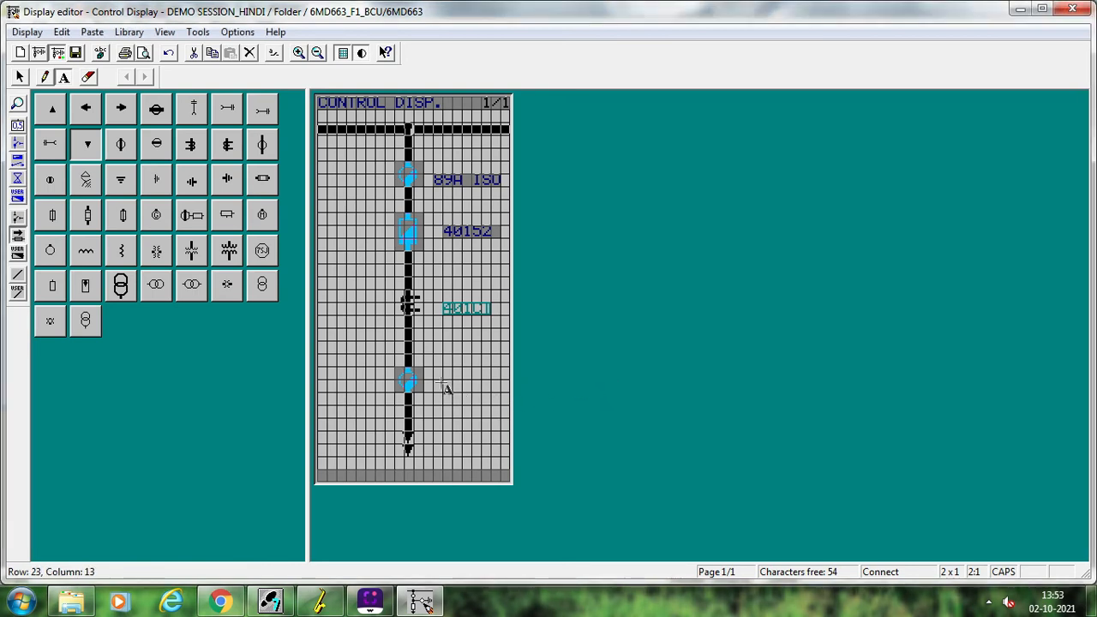
{"action": "left_click", "coordinate": [443, 385]}
{"action": "type", "text": "89B"}
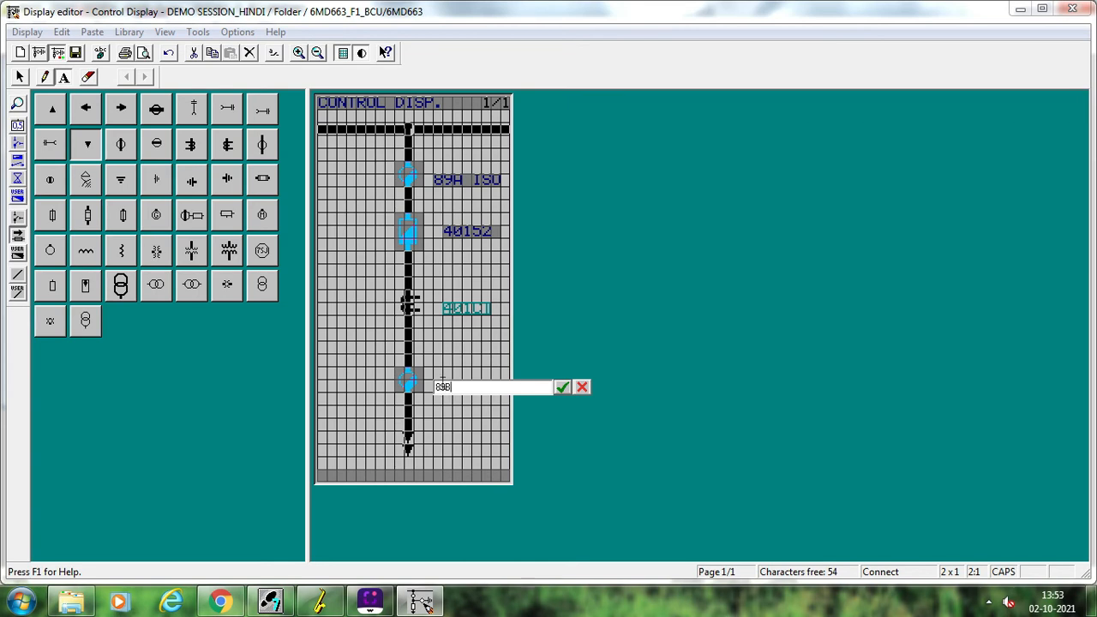
{"action": "type", "text": " ISO"}
{"action": "left_click", "coordinate": [580, 387]}
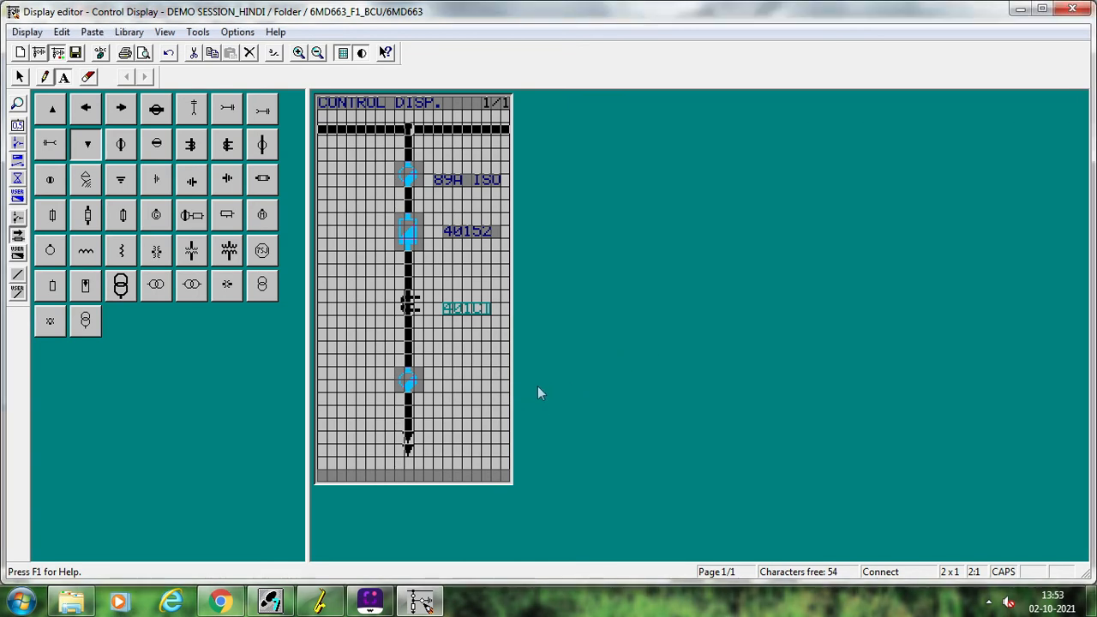
Add the text label "89B ISO" beside the lower disconnector, starting in the same column as the "89A ISO" label.
{"action": "left_click", "coordinate": [439, 377]}
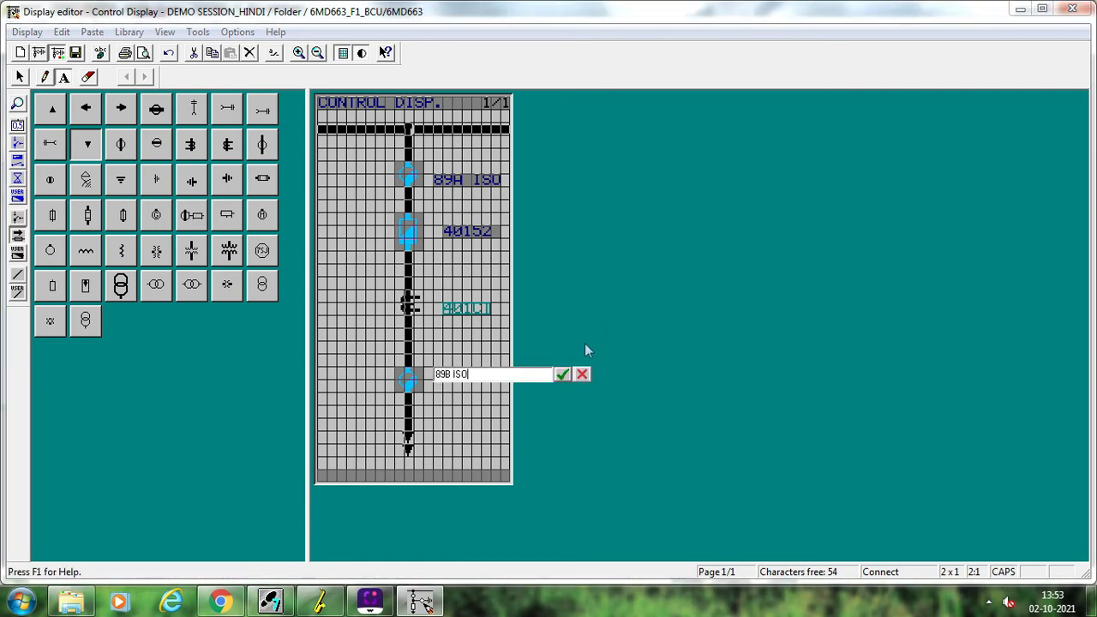
{"action": "left_click", "coordinate": [579, 375]}
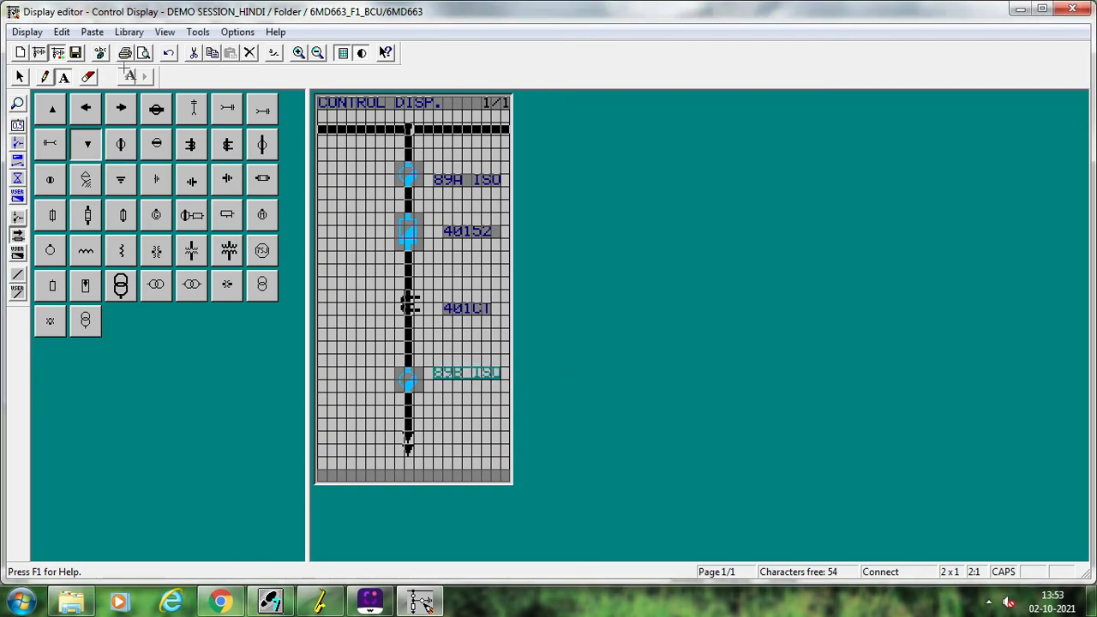
Save the finished control display, close the display editor and save the device's settings to file.
{"action": "left_click", "coordinate": [76, 52]}
{"action": "left_click", "coordinate": [1072, 9]}
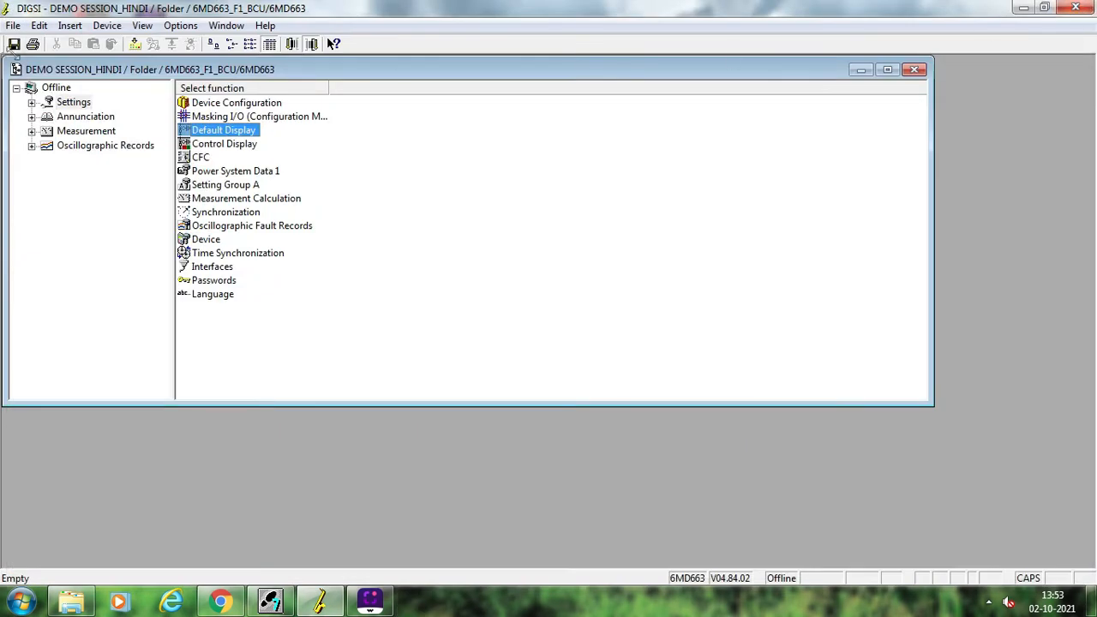
{"action": "left_click", "coordinate": [14, 44]}
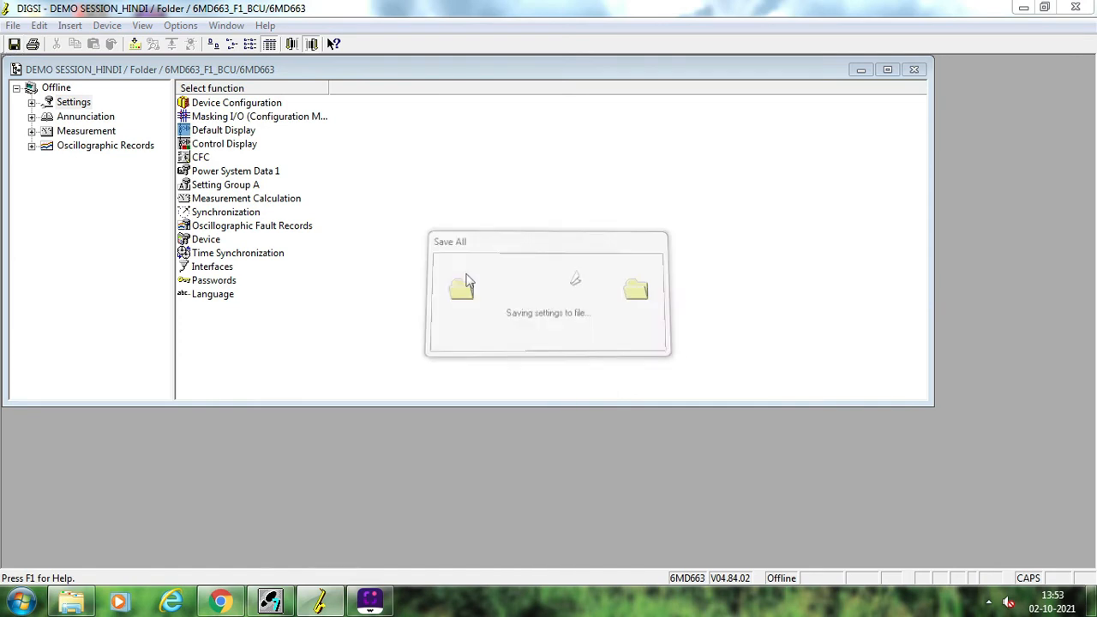
{"action": "left_click", "coordinate": [107, 28]}
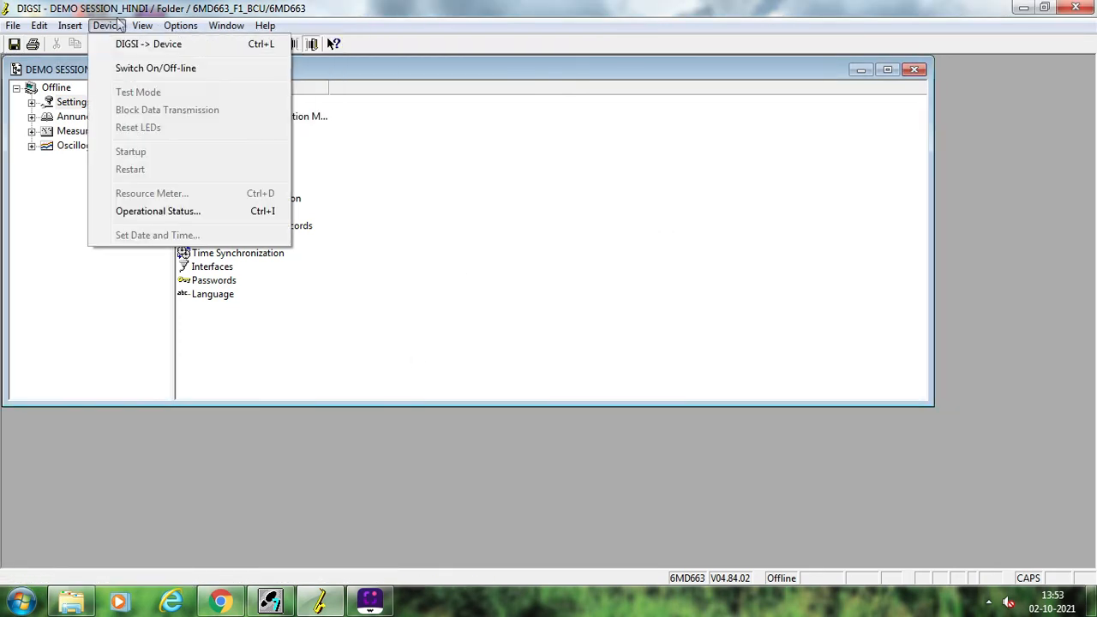
{"action": "left_click", "coordinate": [541, 180]}
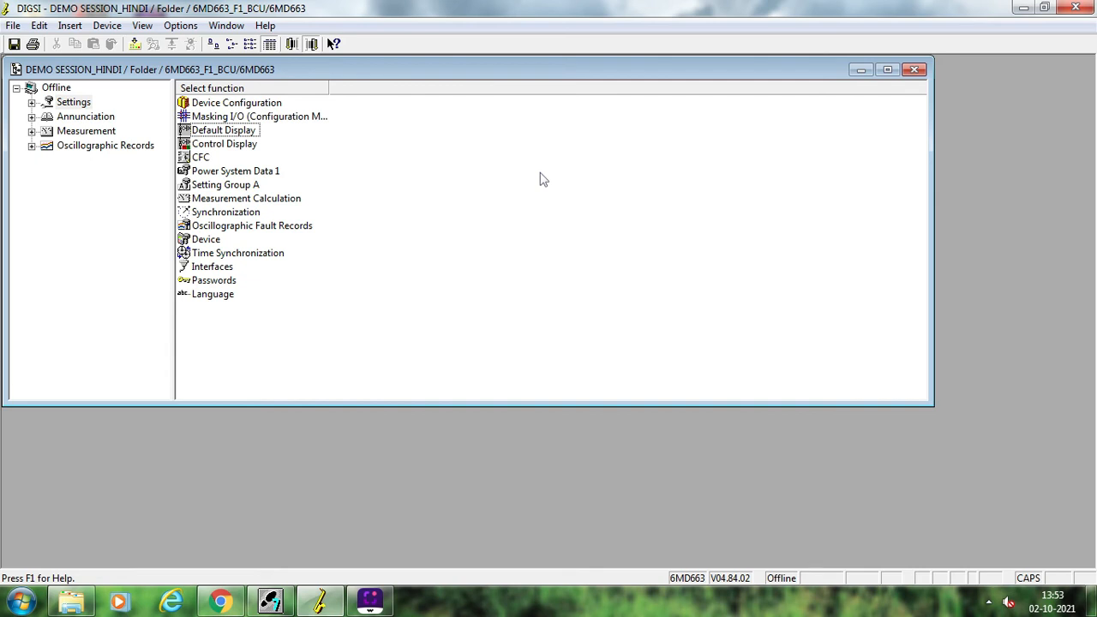
Reopen the control display, try inserting a new page after the current one, and close the editor without saving.
{"action": "double_click", "coordinate": [224, 143]}
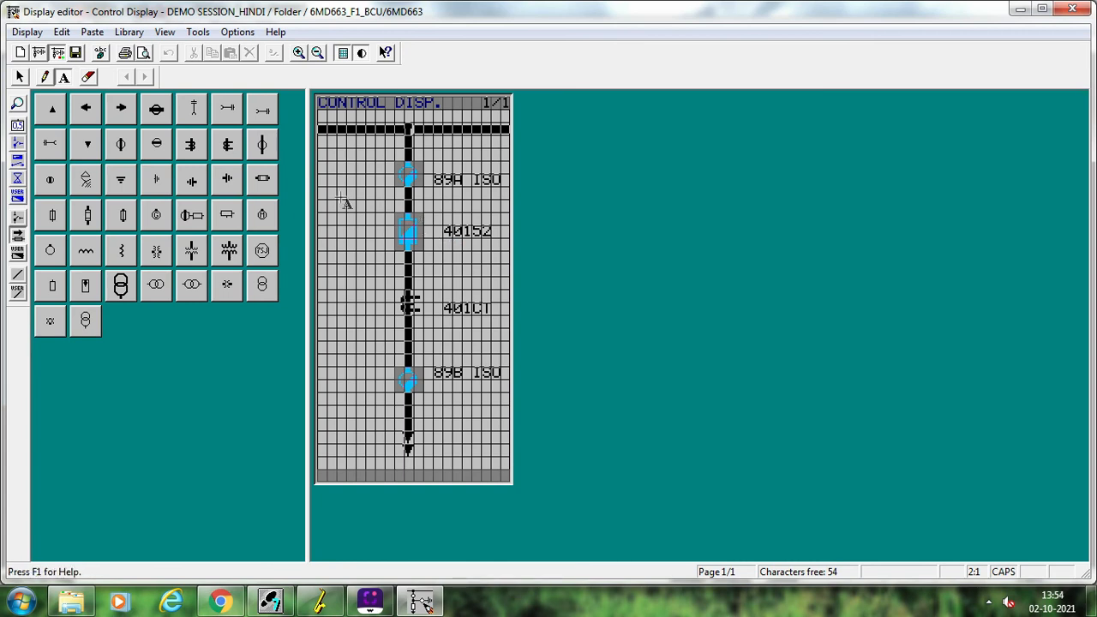
{"action": "left_click", "coordinate": [61, 35]}
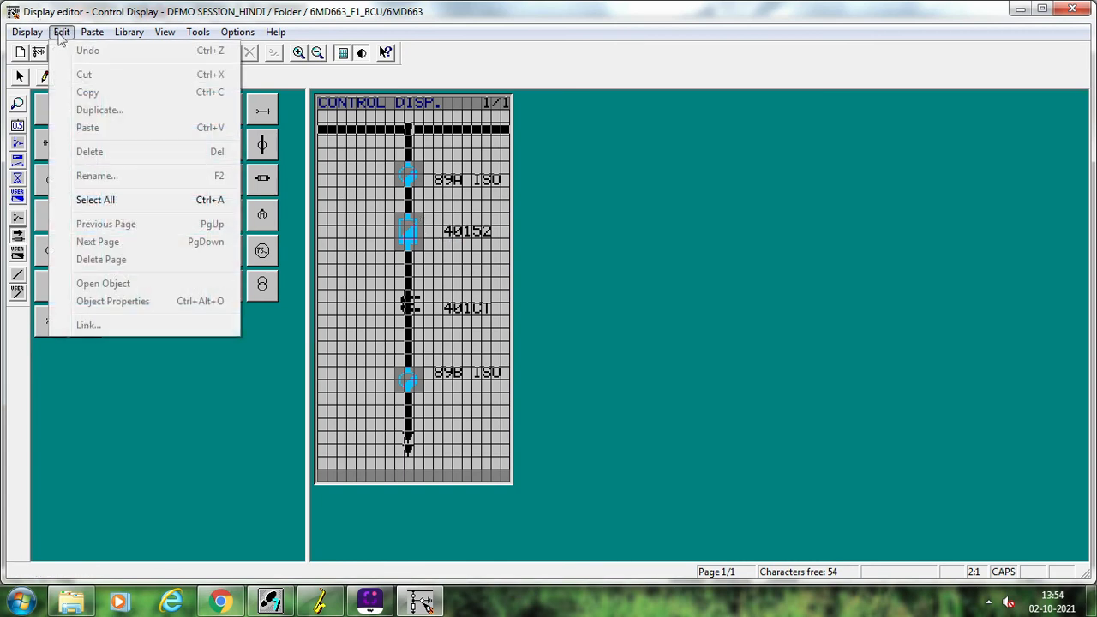
{"action": "mouse_move", "coordinate": [92, 34]}
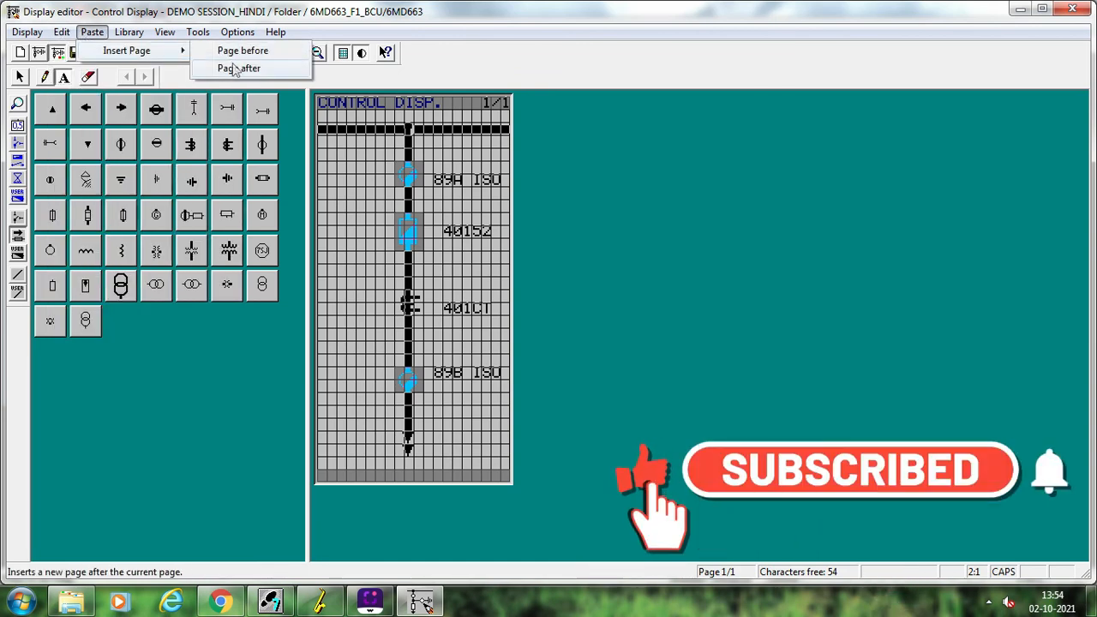
{"action": "left_click", "coordinate": [237, 67]}
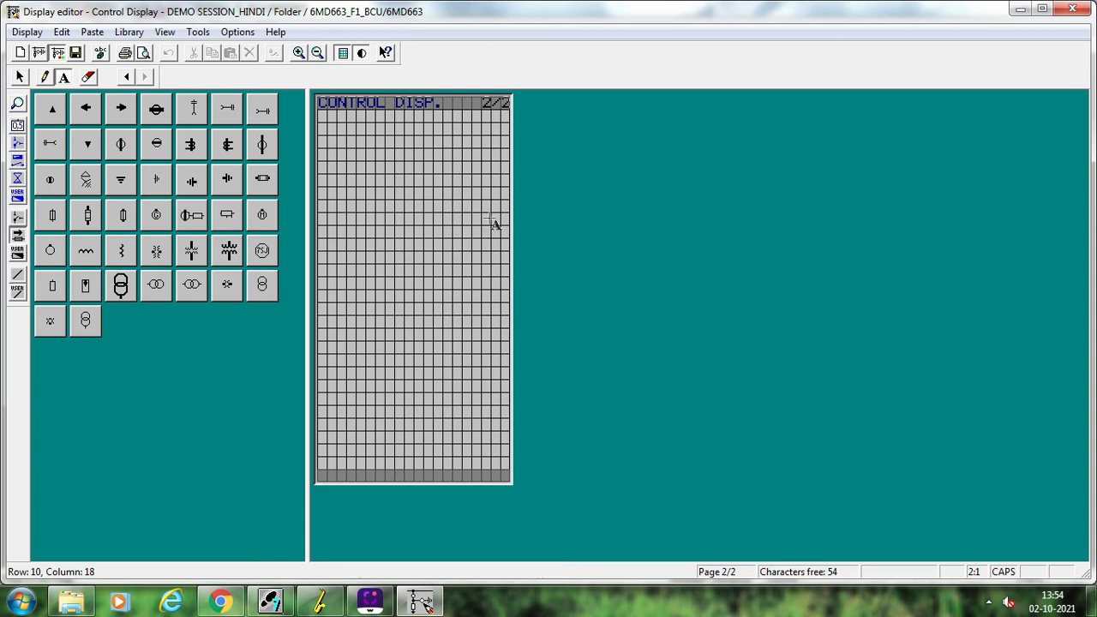
{"action": "left_click", "coordinate": [1072, 9]}
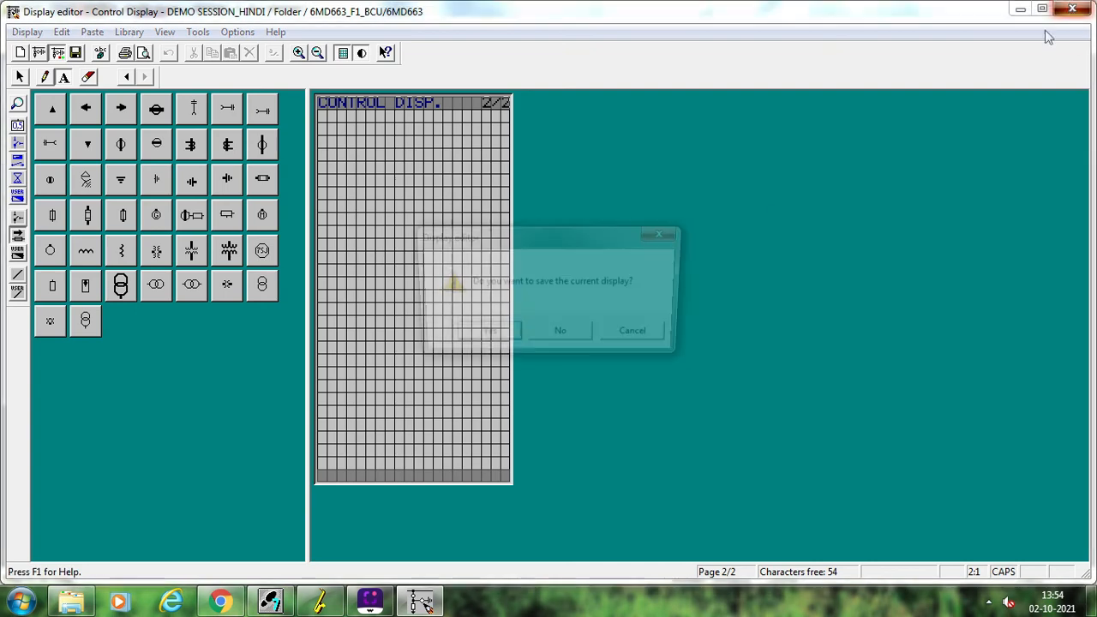
{"action": "left_click", "coordinate": [588, 337]}
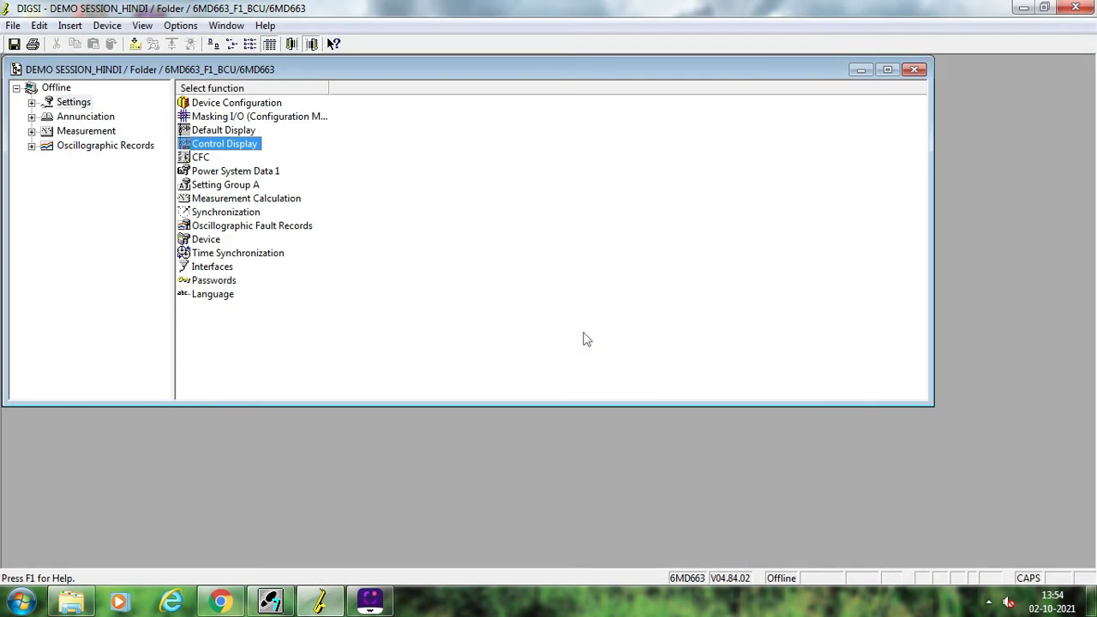